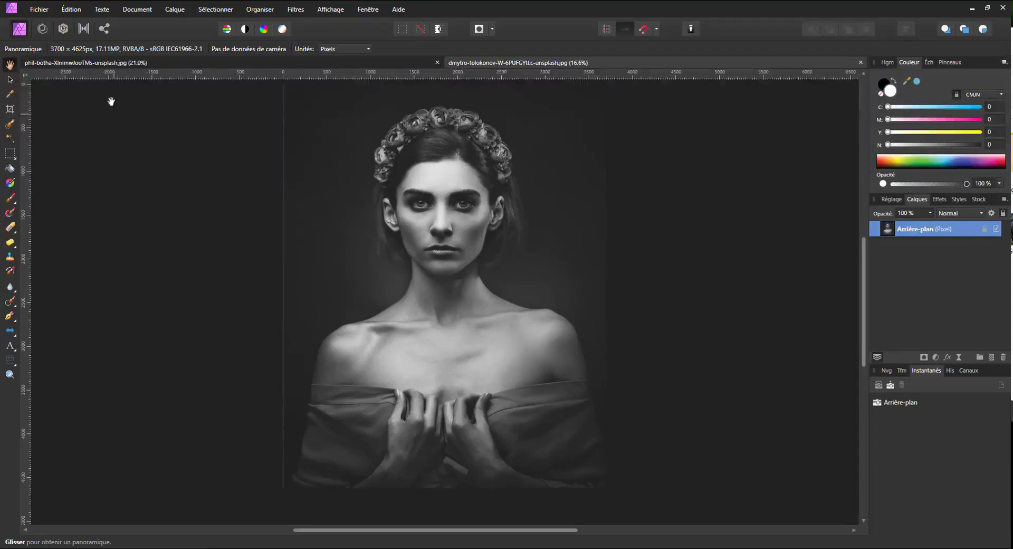
Step: Select the entire waterfall image and transfer it into the portrait document as a new layer
{"action": "left_click", "coordinate": [58, 63]}
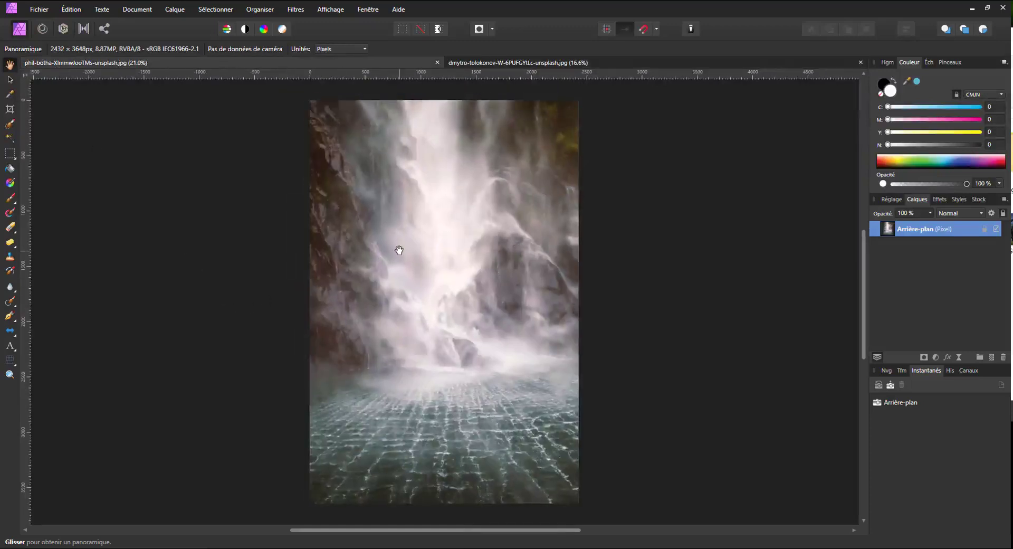
{"action": "key", "text": "ctrl+minus"}
{"action": "key", "text": "ctrl+a"}
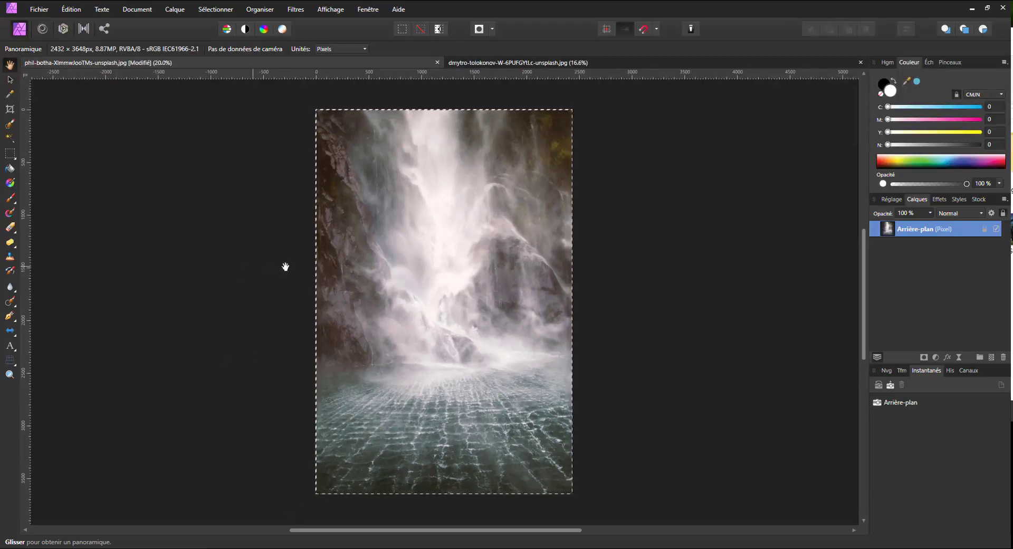
{"action": "key", "text": "ctrl+x"}
{"action": "left_click", "coordinate": [493, 63]}
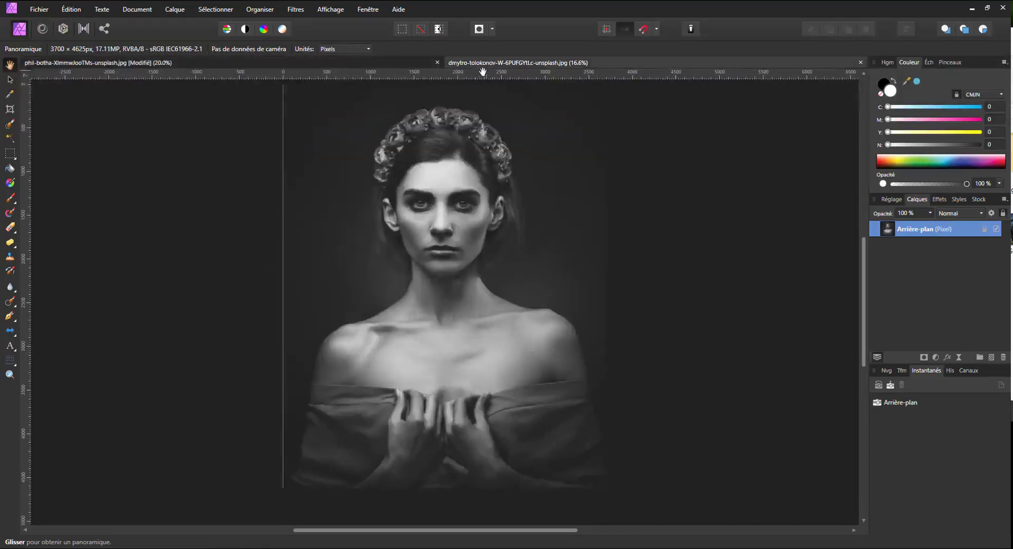
{"action": "key", "text": "ctrl+v"}
{"action": "scroll", "coordinate": [348, 327], "scroll_direction": "up", "scroll_amount": 1}
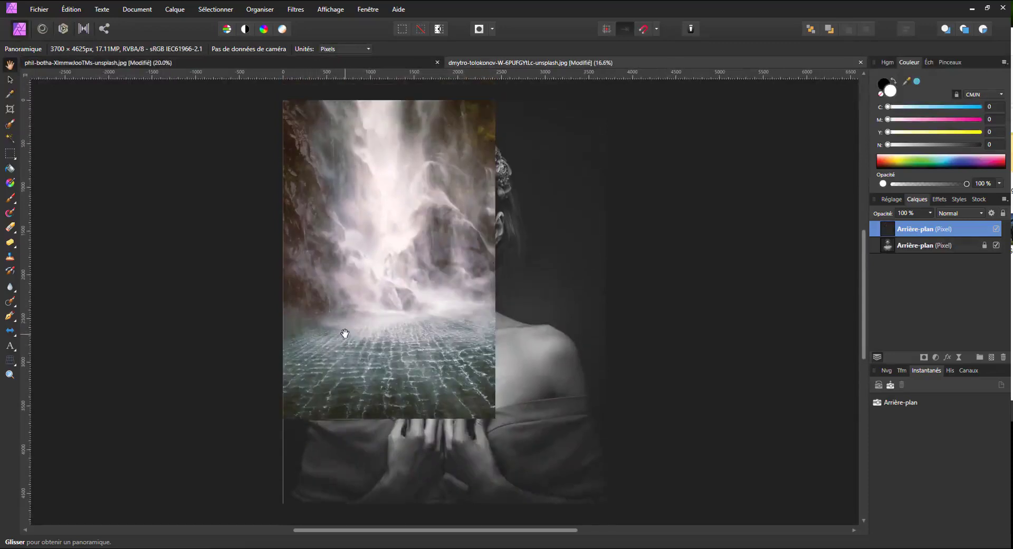
{"action": "scroll", "coordinate": [345, 333], "scroll_direction": "down", "scroll_amount": 1}
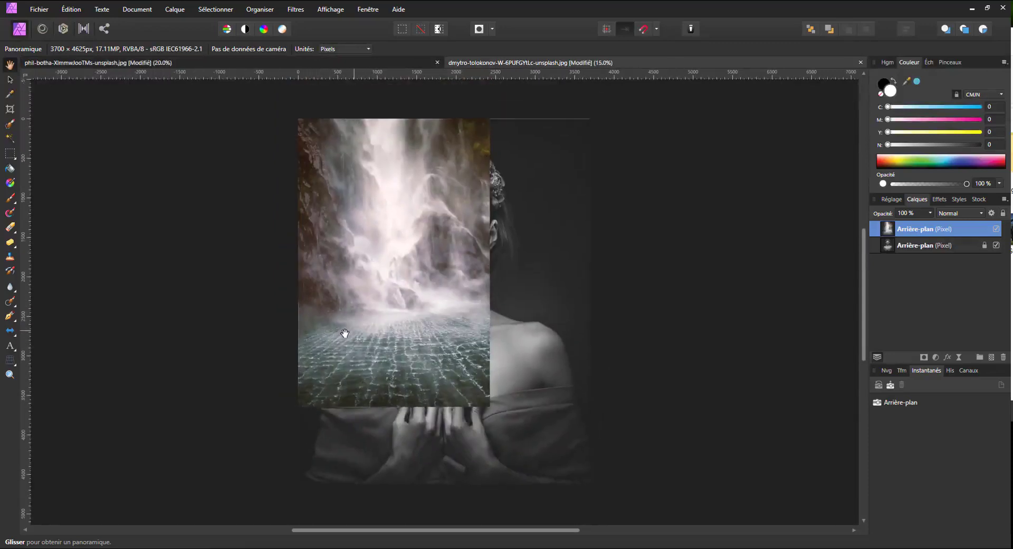
Step: Enlarge the waterfall layer to the portrait's full width and position it from the flower crown down past the canvas bottom
{"action": "left_click", "coordinate": [10, 79]}
{"action": "left_click_drag", "start_coordinate": [491, 407], "coordinate": [629, 528]}
{"action": "scroll", "coordinate": [580, 380], "scroll_direction": "down", "scroll_amount": 2}
{"action": "left_click_drag", "start_coordinate": [604, 479], "coordinate": [603, 425]}
{"action": "scroll", "coordinate": [591, 401], "scroll_direction": "up", "scroll_amount": 3}
{"action": "left_click_drag", "start_coordinate": [518, 355], "coordinate": [521, 322]}
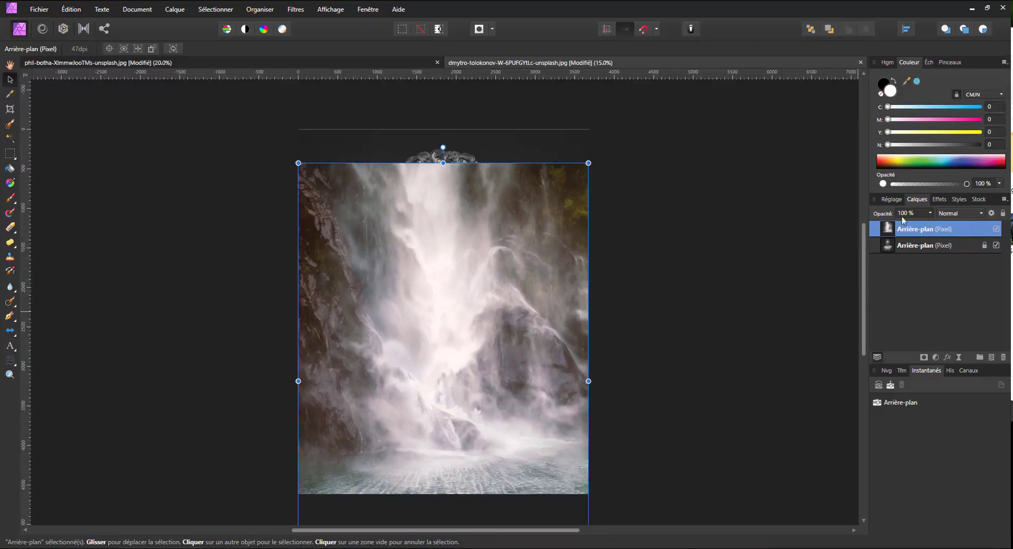
Step: Hide the waterfall layer and select the woman's body, head, hair and flower crown on the portrait layer with the Selection Brush
{"action": "left_click", "coordinate": [996, 229]}
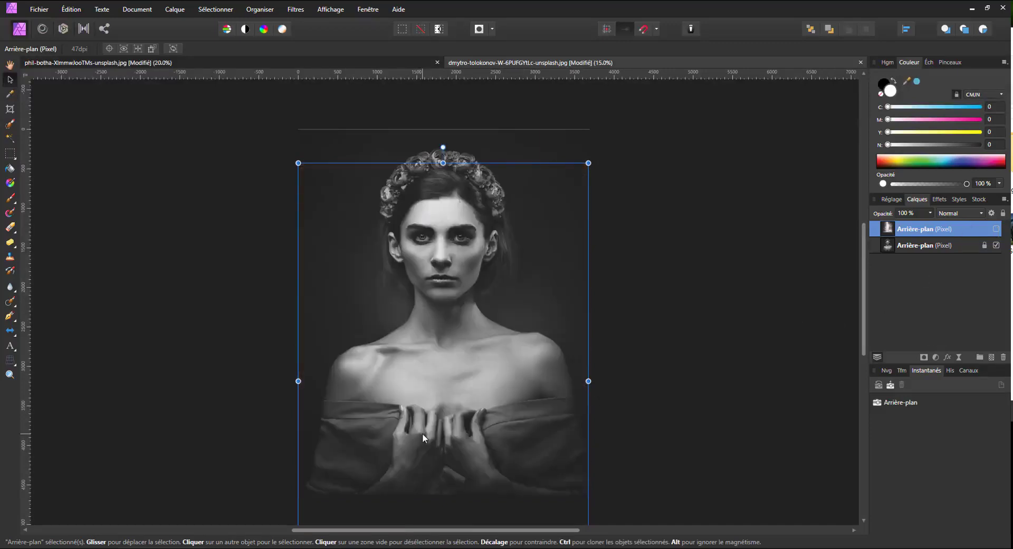
{"action": "left_click", "coordinate": [9, 125]}
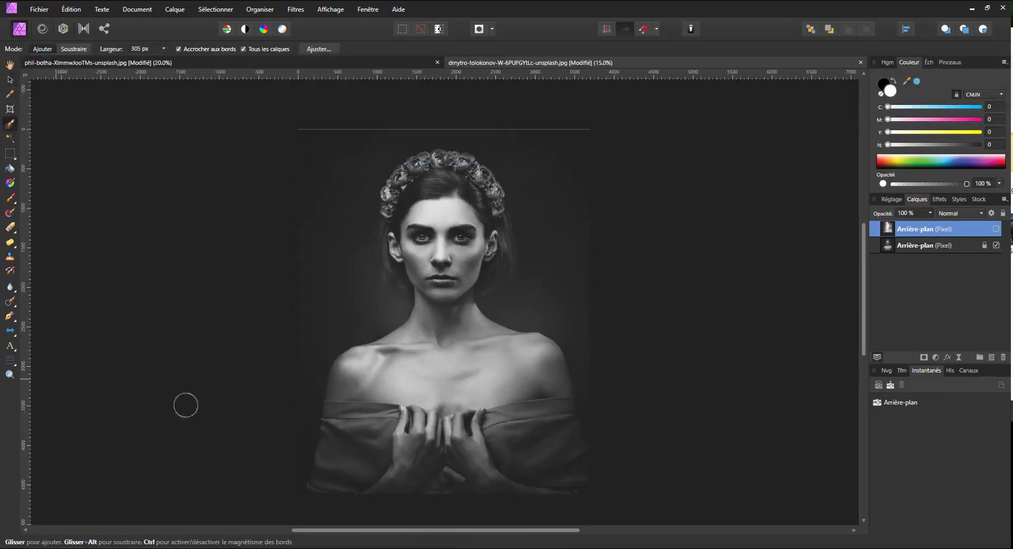
{"action": "left_click", "coordinate": [922, 247]}
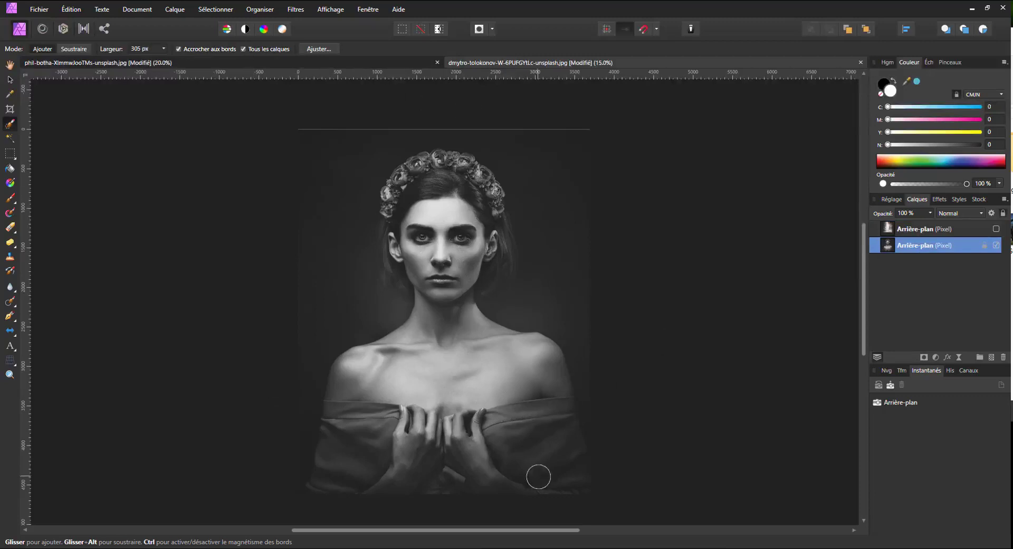
{"action": "mouse_move", "coordinate": [548, 485]}
{"action": "left_mouse_down"}
{"action": "mouse_move", "coordinate": [526, 396]}
{"action": "mouse_move", "coordinate": [531, 362]}
{"action": "mouse_move", "coordinate": [565, 479]}
{"action": "mouse_move", "coordinate": [568, 435]}
{"action": "left_mouse_up"}
{"action": "mouse_move", "coordinate": [586, 380]}
{"action": "left_mouse_down"}
{"action": "mouse_move", "coordinate": [602, 440]}
{"action": "mouse_move", "coordinate": [572, 433]}
{"action": "mouse_move", "coordinate": [557, 385]}
{"action": "mouse_move", "coordinate": [568, 413]}
{"action": "mouse_move", "coordinate": [517, 429]}
{"action": "mouse_move", "coordinate": [397, 433]}
{"action": "mouse_move", "coordinate": [386, 457]}
{"action": "mouse_move", "coordinate": [462, 490]}
{"action": "mouse_move", "coordinate": [437, 492]}
{"action": "mouse_move", "coordinate": [384, 452]}
{"action": "mouse_move", "coordinate": [368, 454]}
{"action": "mouse_move", "coordinate": [347, 495]}
{"action": "mouse_move", "coordinate": [332, 485]}
{"action": "mouse_move", "coordinate": [346, 435]}
{"action": "mouse_move", "coordinate": [342, 461]}
{"action": "mouse_move", "coordinate": [298, 447]}
{"action": "mouse_move", "coordinate": [290, 409]}
{"action": "mouse_move", "coordinate": [288, 474]}
{"action": "mouse_move", "coordinate": [301, 429]}
{"action": "mouse_move", "coordinate": [292, 480]}
{"action": "mouse_move", "coordinate": [297, 465]}
{"action": "mouse_move", "coordinate": [316, 492]}
{"action": "mouse_move", "coordinate": [311, 502]}
{"action": "mouse_move", "coordinate": [348, 417]}
{"action": "mouse_move", "coordinate": [415, 370]}
{"action": "mouse_move", "coordinate": [467, 391]}
{"action": "mouse_move", "coordinate": [502, 391]}
{"action": "mouse_move", "coordinate": [448, 329]}
{"action": "mouse_move", "coordinate": [403, 379]}
{"action": "mouse_move", "coordinate": [367, 375]}
{"action": "left_mouse_up"}
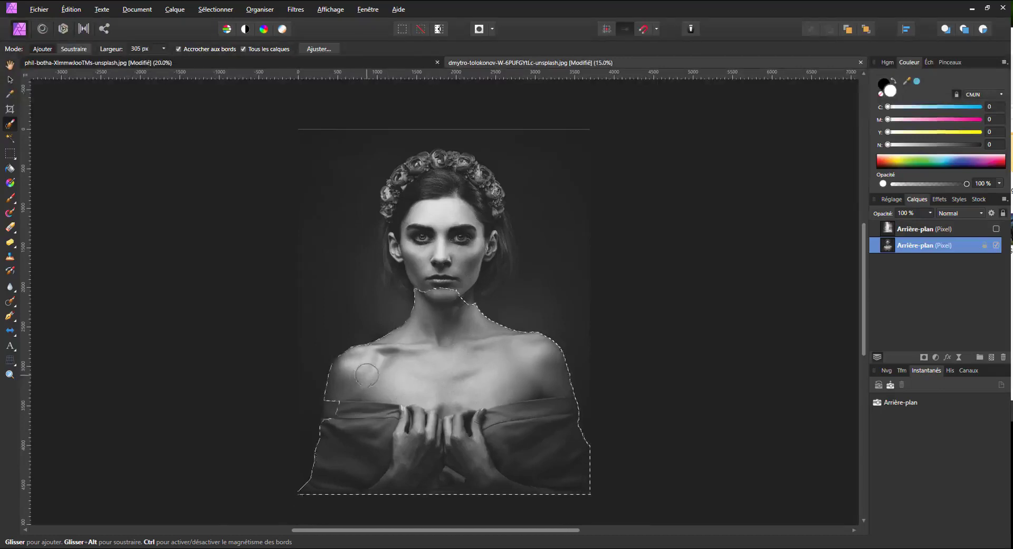
{"action": "mouse_move", "coordinate": [439, 270]}
{"action": "left_mouse_down"}
{"action": "mouse_move", "coordinate": [441, 235]}
{"action": "mouse_move", "coordinate": [446, 264]}
{"action": "mouse_move", "coordinate": [486, 272]}
{"action": "mouse_move", "coordinate": [505, 264]}
{"action": "mouse_move", "coordinate": [500, 272]}
{"action": "mouse_move", "coordinate": [482, 280]}
{"action": "mouse_move", "coordinate": [497, 235]}
{"action": "mouse_move", "coordinate": [486, 192]}
{"action": "mouse_move", "coordinate": [507, 263]}
{"action": "mouse_move", "coordinate": [472, 190]}
{"action": "mouse_move", "coordinate": [458, 185]}
{"action": "mouse_move", "coordinate": [413, 205]}
{"action": "mouse_move", "coordinate": [405, 256]}
{"action": "left_mouse_up"}
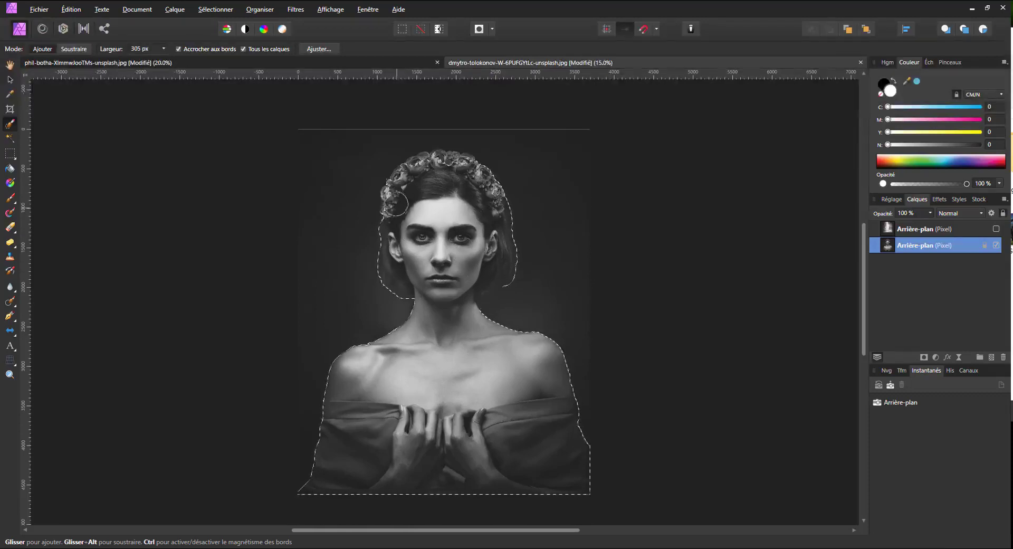
{"action": "mouse_move", "coordinate": [397, 195]}
{"action": "left_mouse_down"}
{"action": "mouse_move", "coordinate": [422, 165]}
{"action": "mouse_move", "coordinate": [467, 164]}
{"action": "left_mouse_up"}
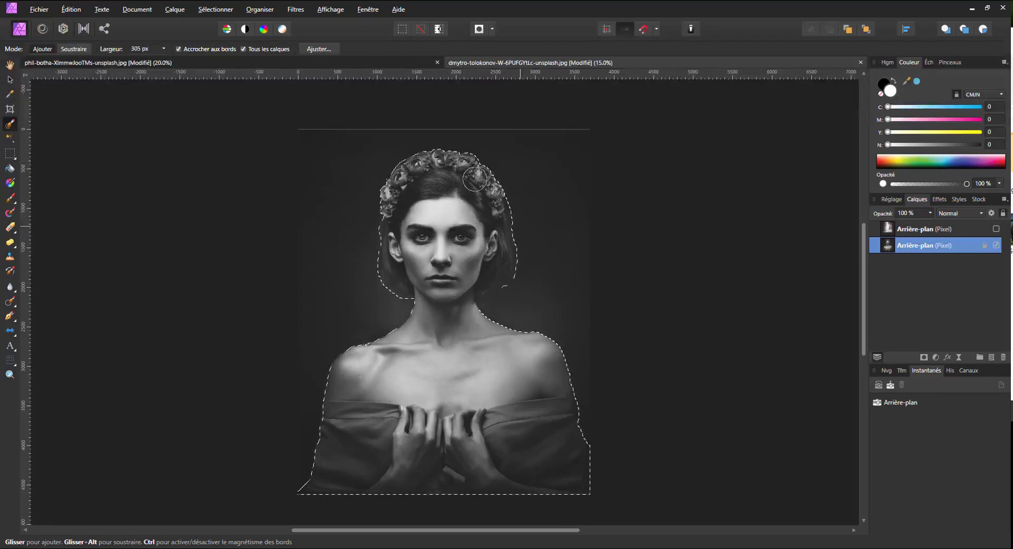
Step: Show the waterfall layer, set its blend mode to Superposition and mask it with the woman's silhouette selection
{"action": "left_click", "coordinate": [996, 229]}
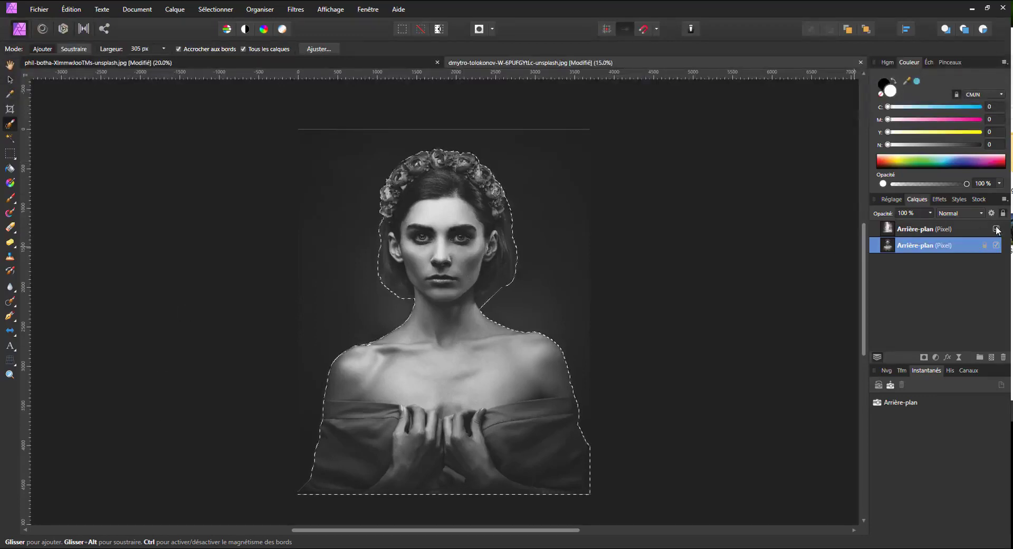
{"action": "left_click", "coordinate": [945, 229]}
{"action": "left_click", "coordinate": [957, 211]}
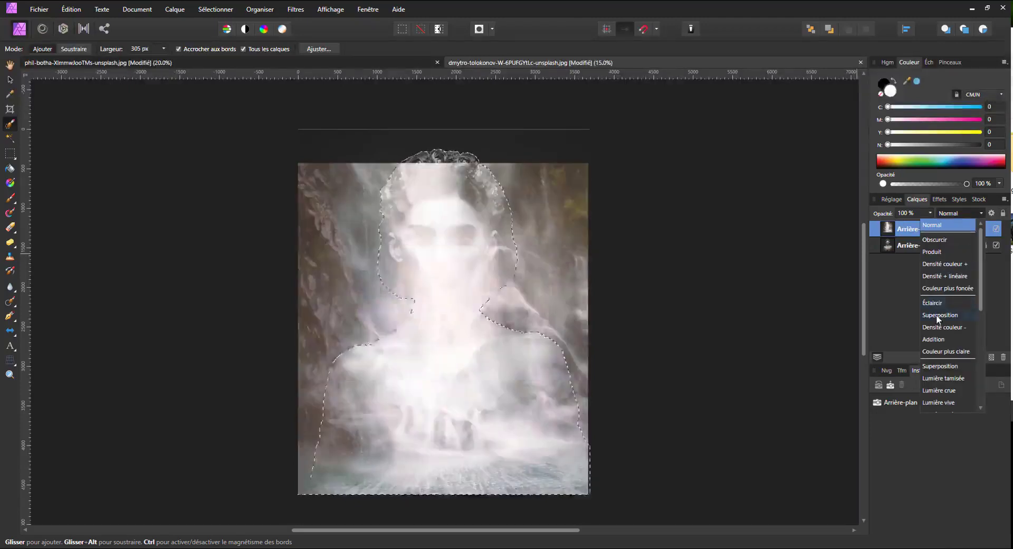
{"action": "left_click", "coordinate": [937, 314]}
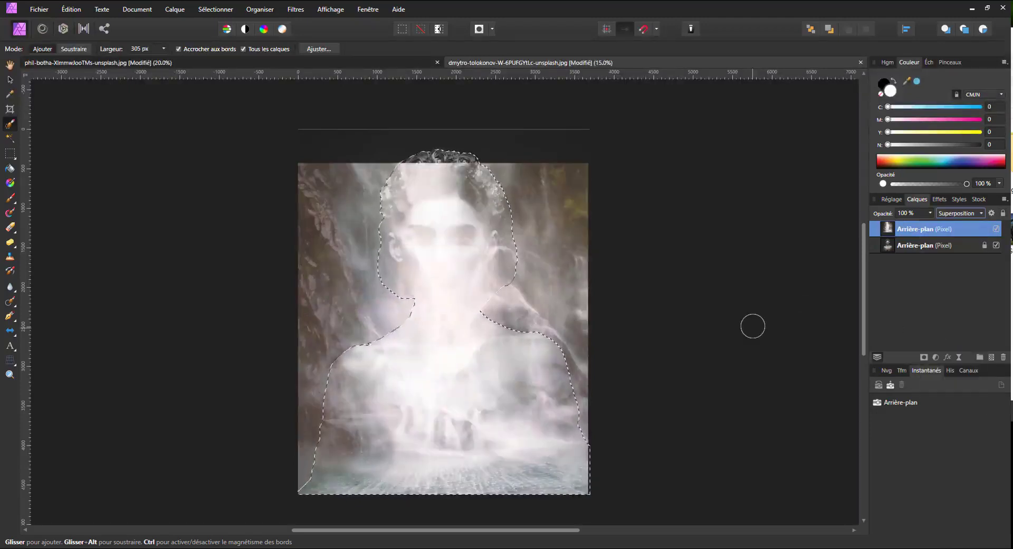
{"action": "left_click", "coordinate": [924, 357]}
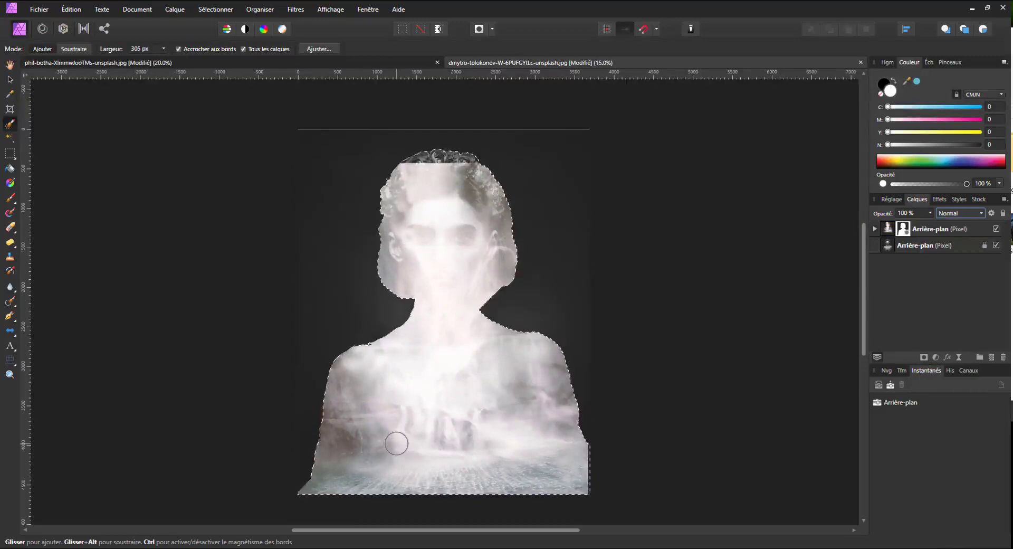
Step: Activate the Gradient tool and deselect the woman's silhouette
{"action": "key", "text": "v"}
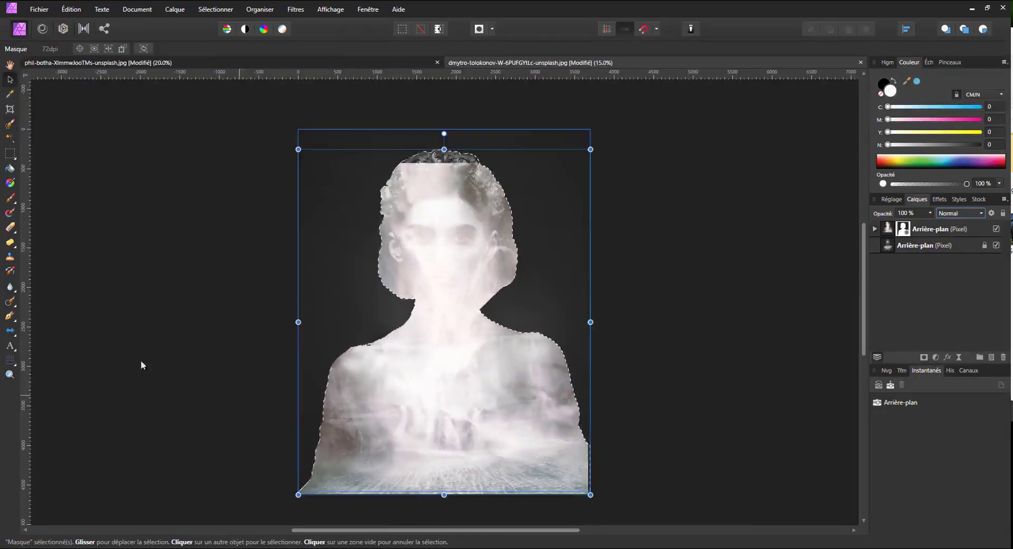
{"action": "left_click", "coordinate": [10, 183]}
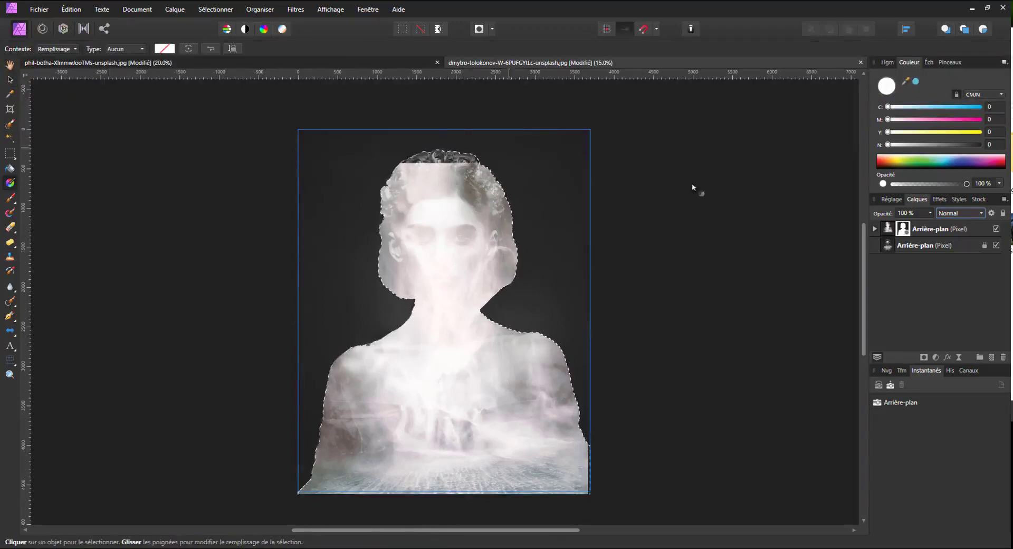
{"action": "key", "text": "ctrl+d"}
Step: Try a vertical linear gradient directly on the waterfall layer's mask, and undo it
{"action": "left_click", "coordinate": [437, 189]}
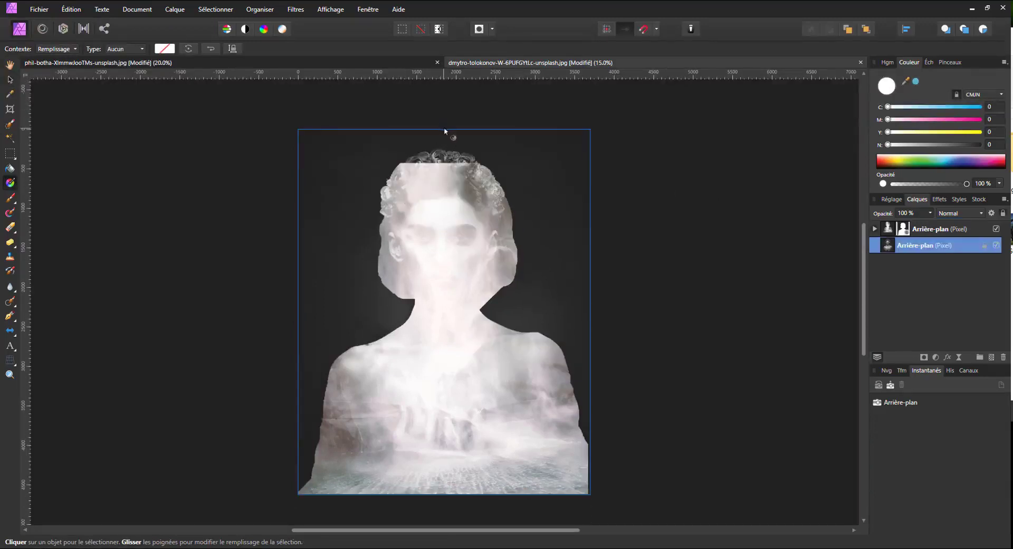
{"action": "left_click", "coordinate": [905, 229]}
{"action": "left_click_drag", "start_coordinate": [430, 140], "coordinate": [449, 396]}
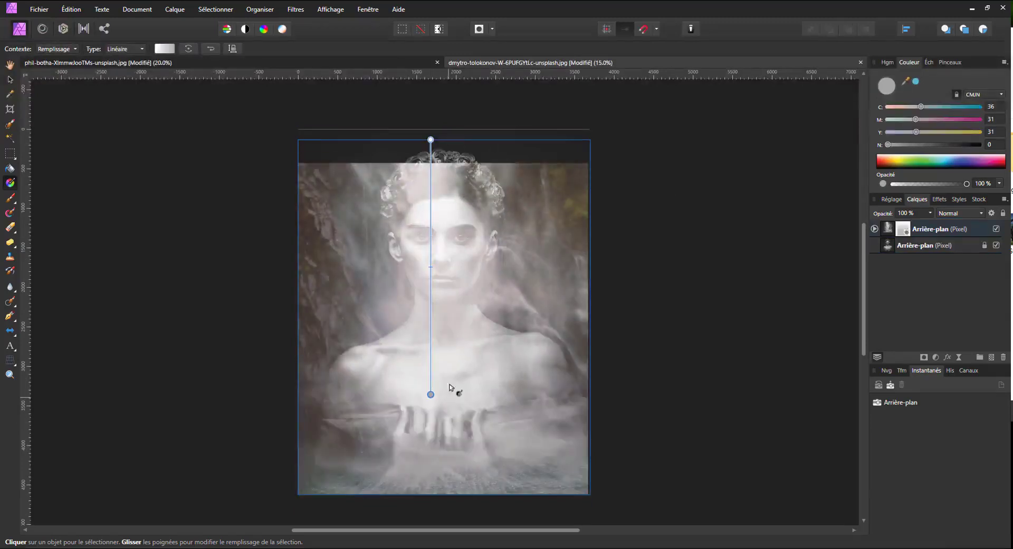
{"action": "key", "text": "ctrl+z"}
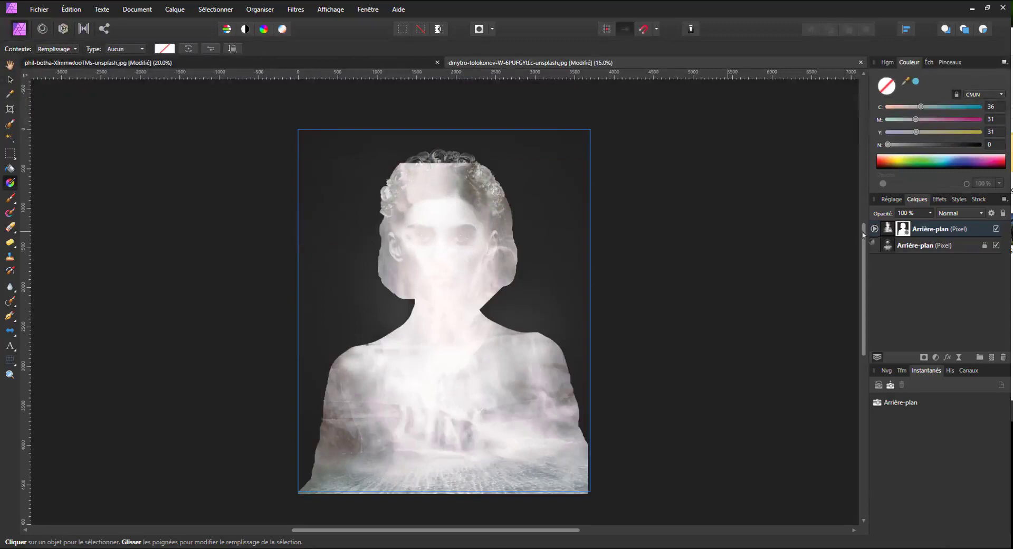
Step: Expand the waterfall layer to reveal its mask and add a new fill layer above it
{"action": "left_click", "coordinate": [874, 228]}
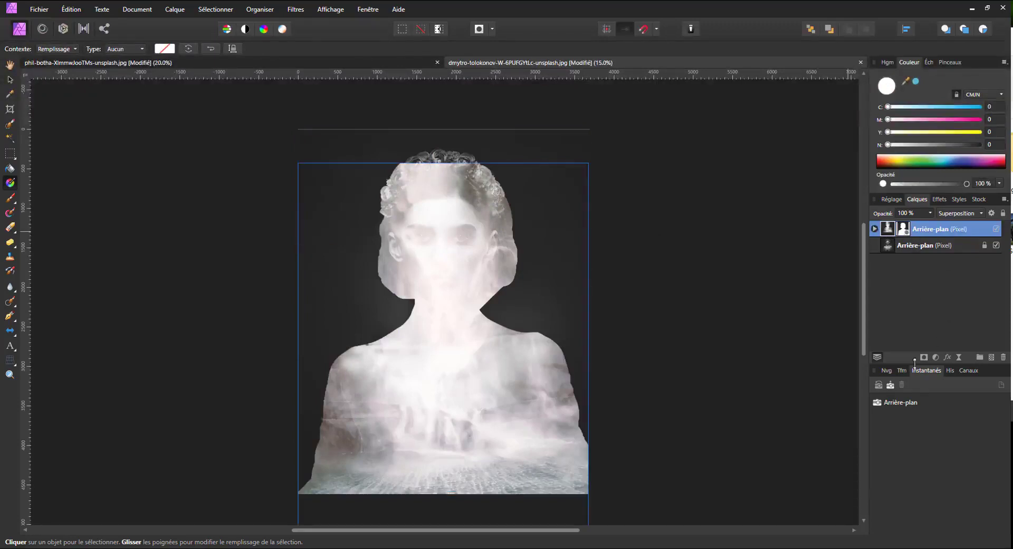
{"action": "left_click", "coordinate": [875, 229]}
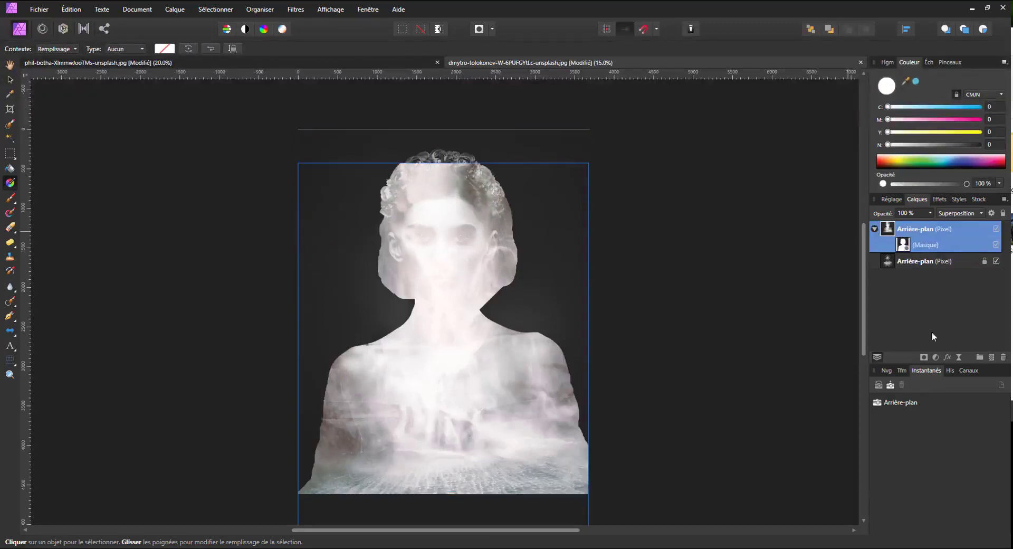
{"action": "left_click", "coordinate": [81, 11]}
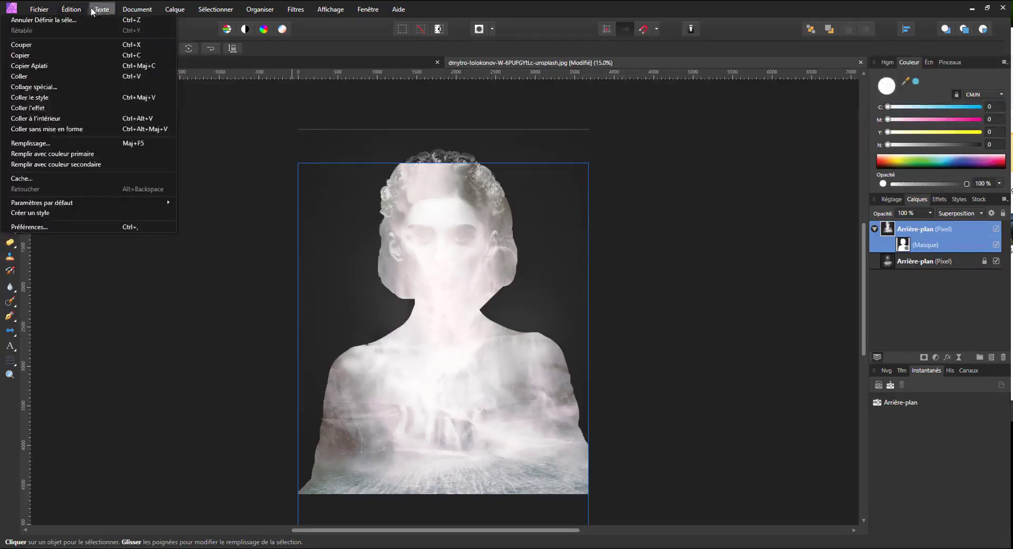
{"action": "mouse_move", "coordinate": [170, 10]}
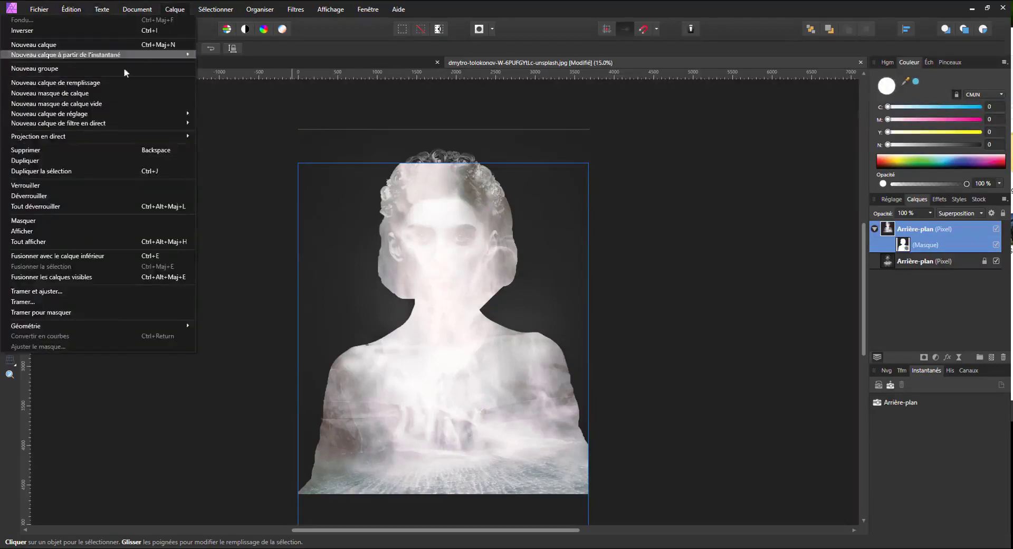
{"action": "left_click", "coordinate": [112, 82]}
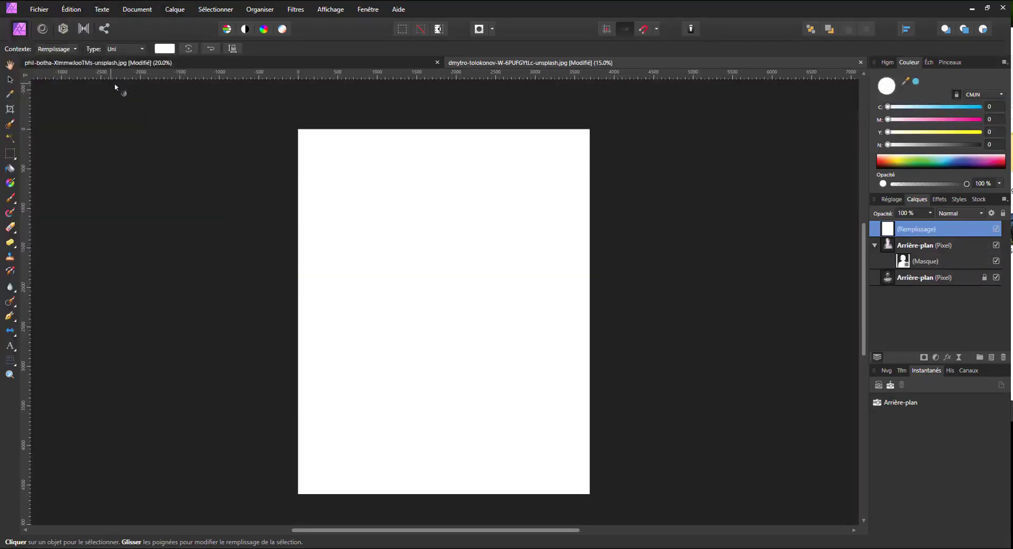
Step: Give the fill layer a vertical linear gradient from the canvas top to the chest, with one stop at 0 % opacity, and reverse it
{"action": "left_click_drag", "start_coordinate": [433, 127], "coordinate": [434, 389]}
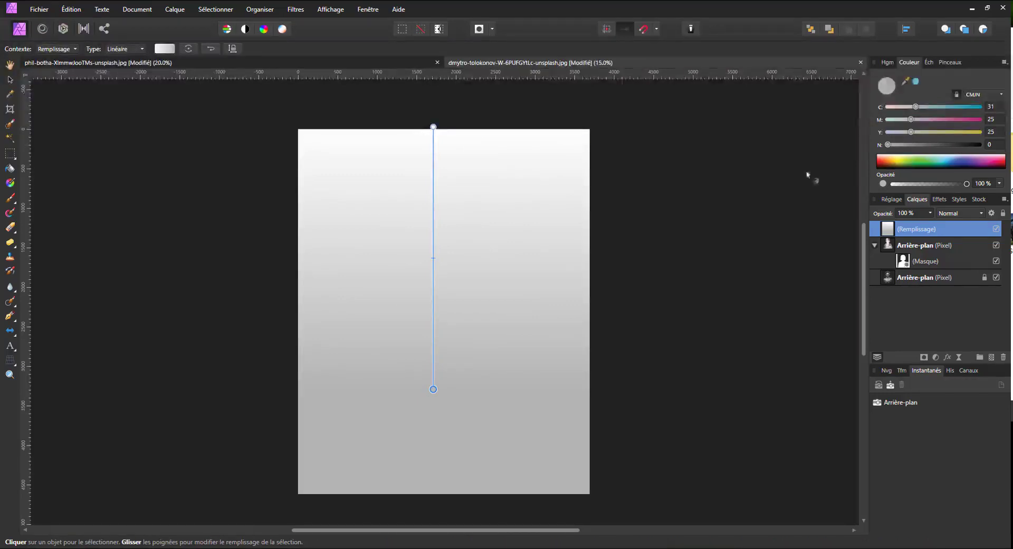
{"action": "left_click_drag", "start_coordinate": [966, 186], "coordinate": [851, 185]}
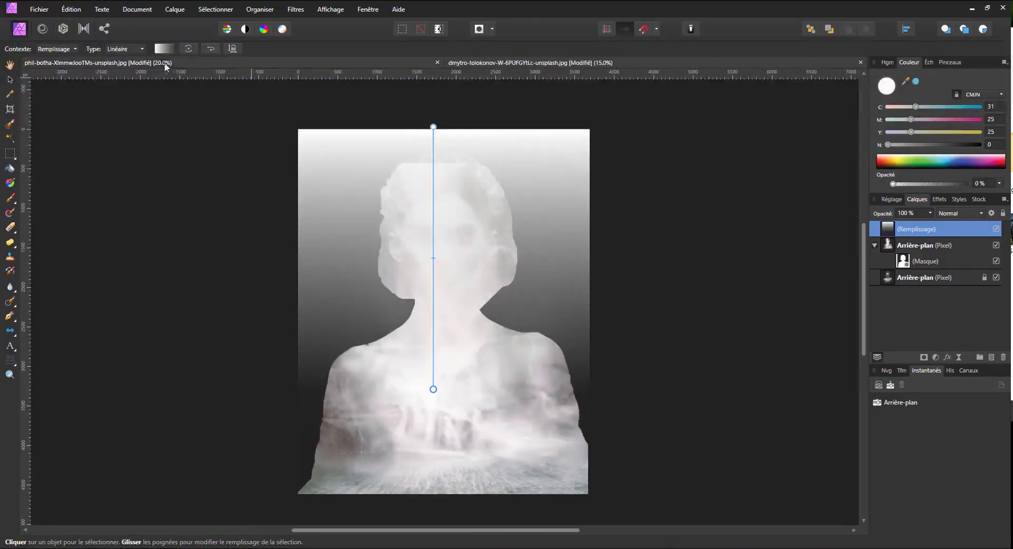
{"action": "left_click", "coordinate": [210, 48]}
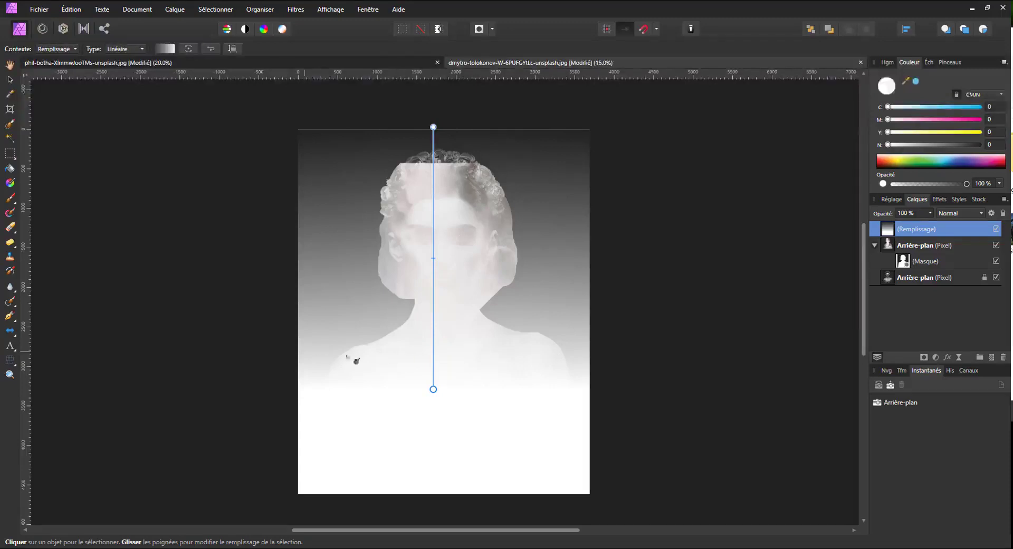
Step: Nest the fill layer inside the waterfall layer as a mask and shift the gradient's midpoint down to the base of the neck
{"action": "left_click_drag", "start_coordinate": [896, 247], "coordinate": [910, 265]}
{"action": "left_click_drag", "start_coordinate": [433, 259], "coordinate": [440, 368]}
{"action": "left_click_drag", "start_coordinate": [439, 327], "coordinate": [431, 373]}
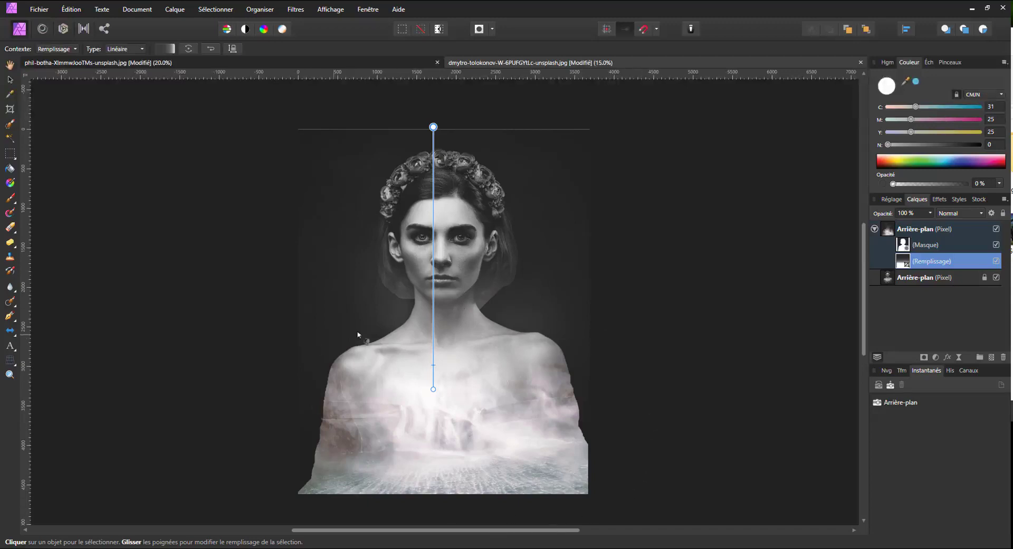
{"action": "mouse_move", "coordinate": [434, 367]}
{"action": "left_mouse_down"}
{"action": "mouse_move", "coordinate": [428, 290]}
{"action": "mouse_move", "coordinate": [425, 343]}
{"action": "mouse_move", "coordinate": [423, 327]}
{"action": "mouse_move", "coordinate": [426, 346]}
{"action": "mouse_move", "coordinate": [430, 238]}
{"action": "mouse_move", "coordinate": [434, 340]}
{"action": "left_mouse_up"}
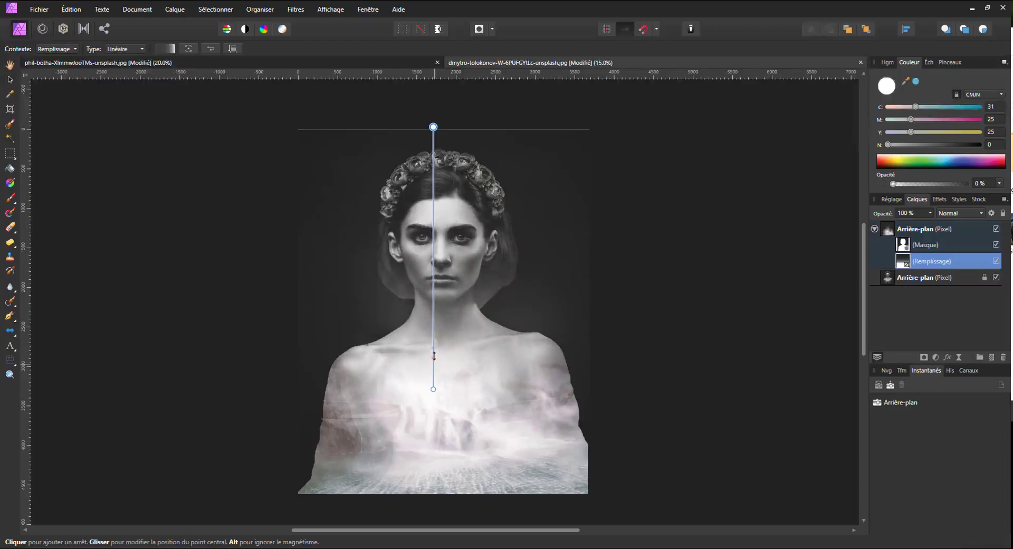
{"action": "left_click", "coordinate": [127, 227]}
{"action": "left_click", "coordinate": [927, 231]}
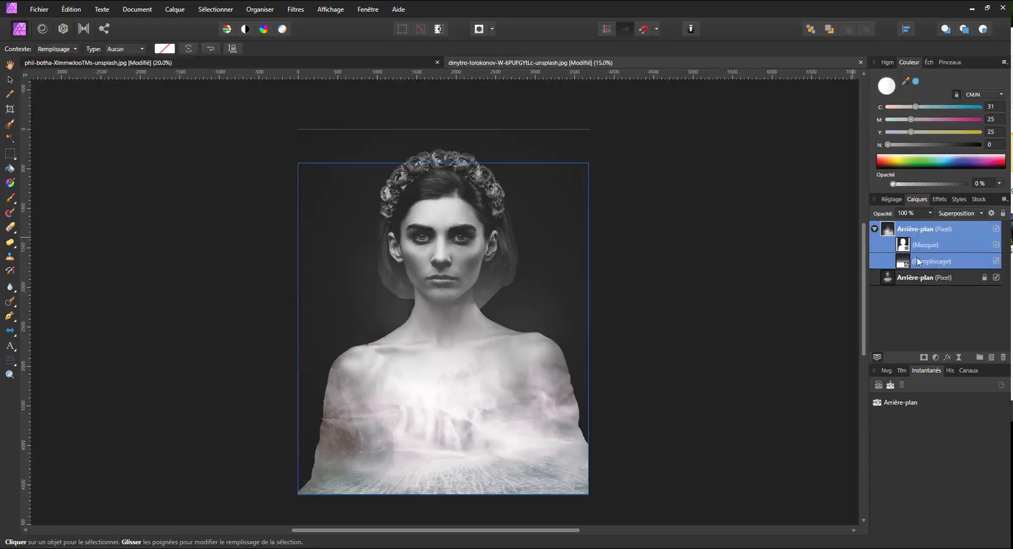
{"action": "left_click", "coordinate": [906, 264]}
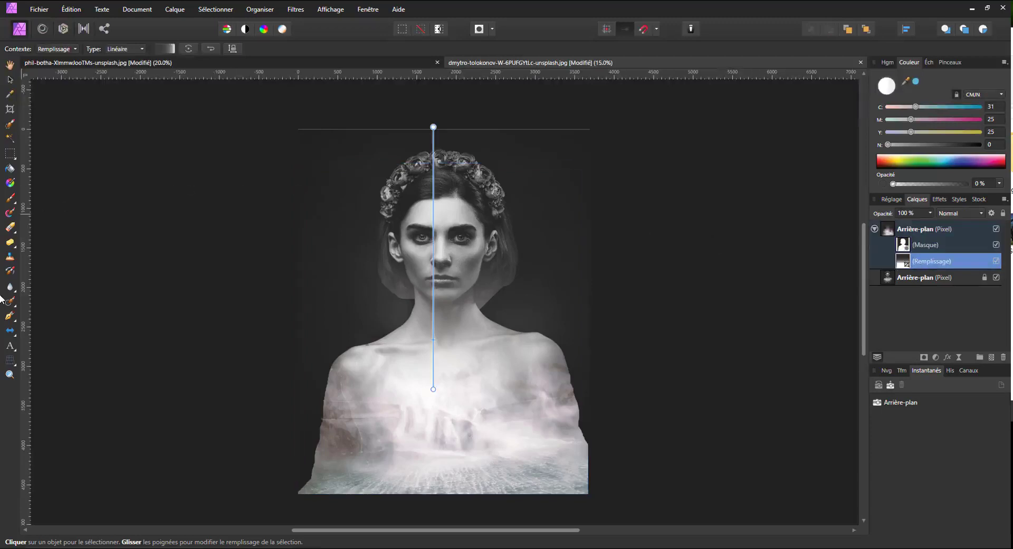
{"action": "mouse_move", "coordinate": [433, 127]}
{"action": "left_mouse_down"}
{"action": "mouse_move", "coordinate": [517, 145]}
{"action": "mouse_move", "coordinate": [433, 128]}
{"action": "left_mouse_up"}
{"action": "left_click", "coordinate": [433, 389]}
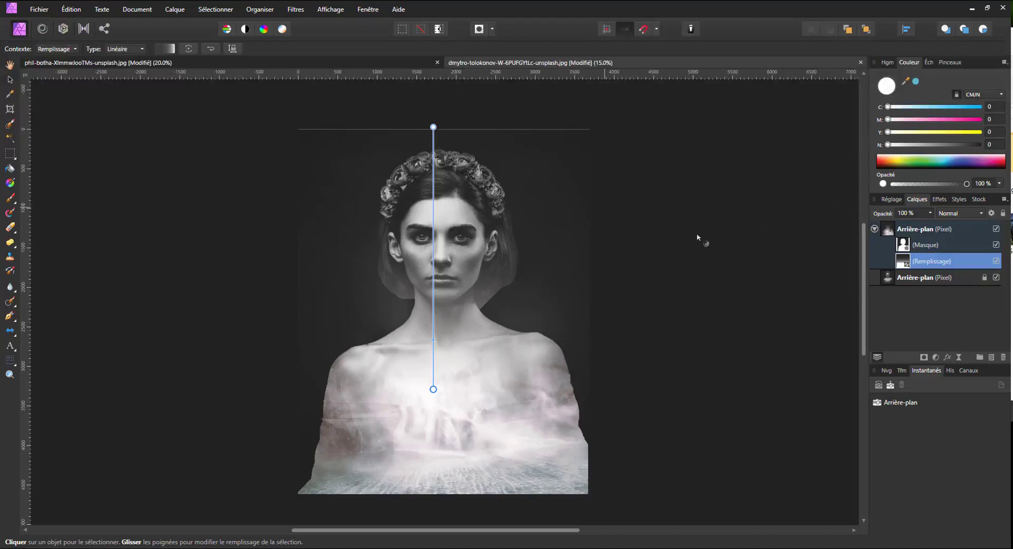
Step: Select the waterfall layer's silhouette mask and try a Paint Brush, 4096 px wide at 47 % opacity, beside both shoulders
{"action": "left_click", "coordinate": [904, 247]}
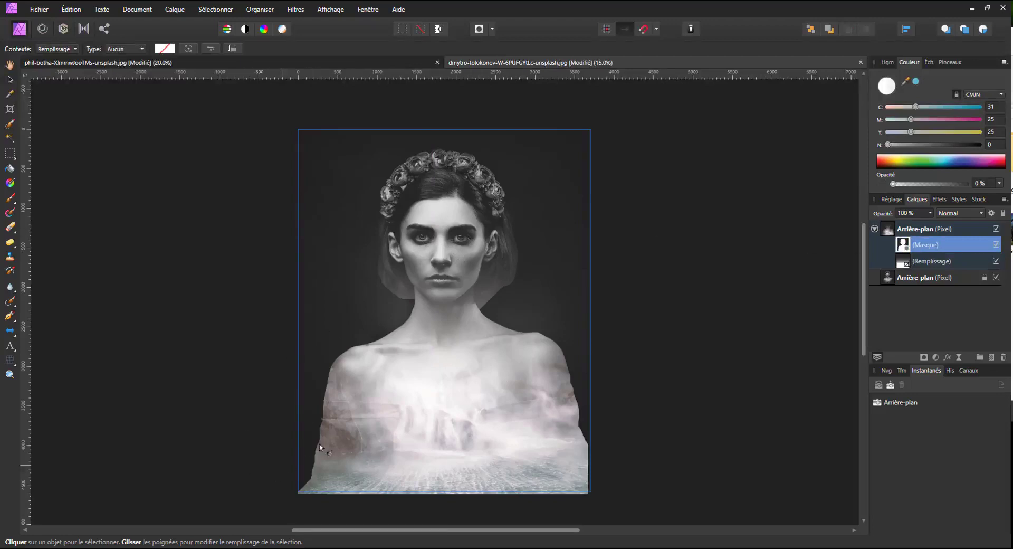
{"action": "left_click", "coordinate": [9, 199]}
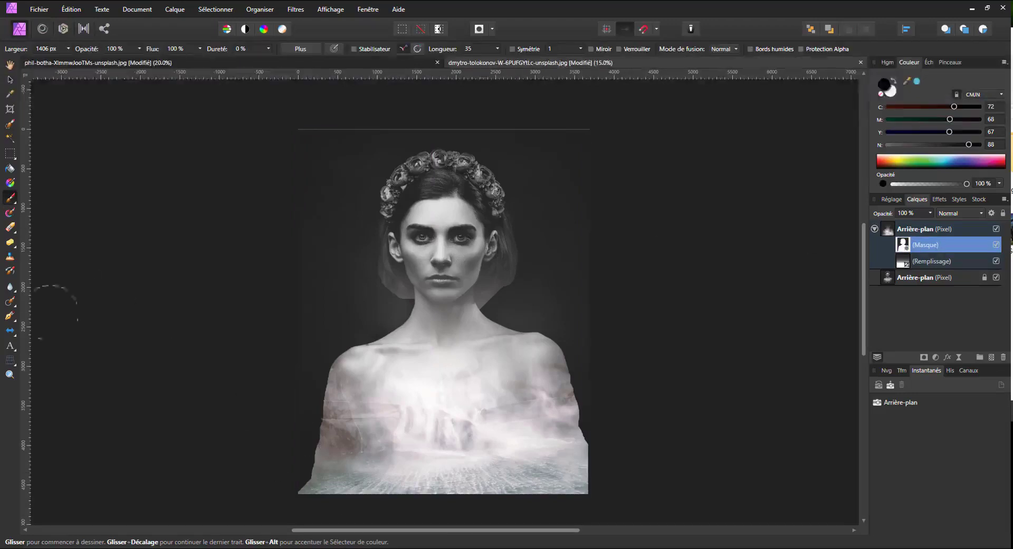
{"action": "left_click", "coordinate": [139, 49]}
{"action": "left_click", "coordinate": [104, 62]}
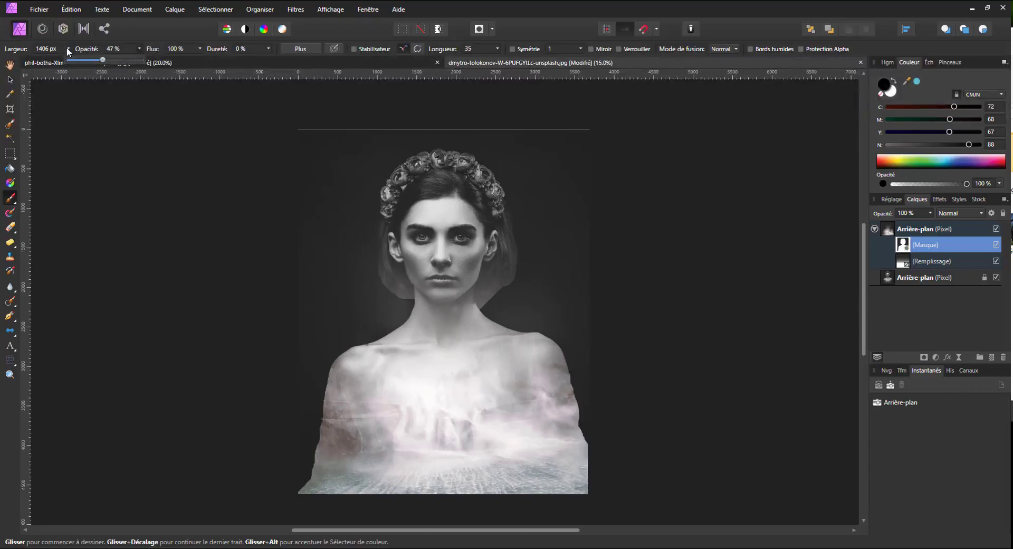
{"action": "left_click", "coordinate": [69, 48]}
{"action": "left_click", "coordinate": [78, 61]}
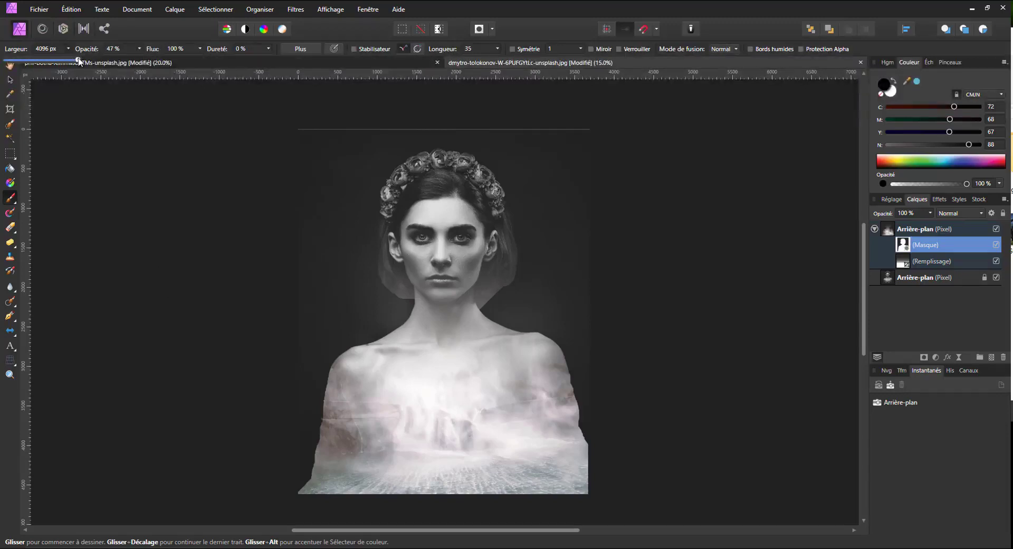
{"action": "left_click_drag", "start_coordinate": [183, 430], "coordinate": [408, 446]}
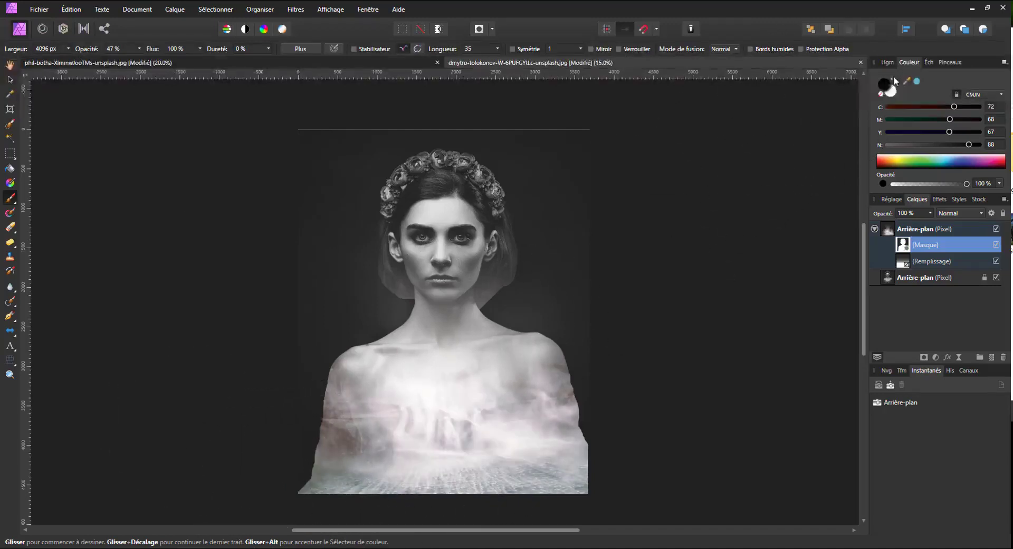
{"action": "left_click_drag", "start_coordinate": [549, 482], "coordinate": [599, 394]}
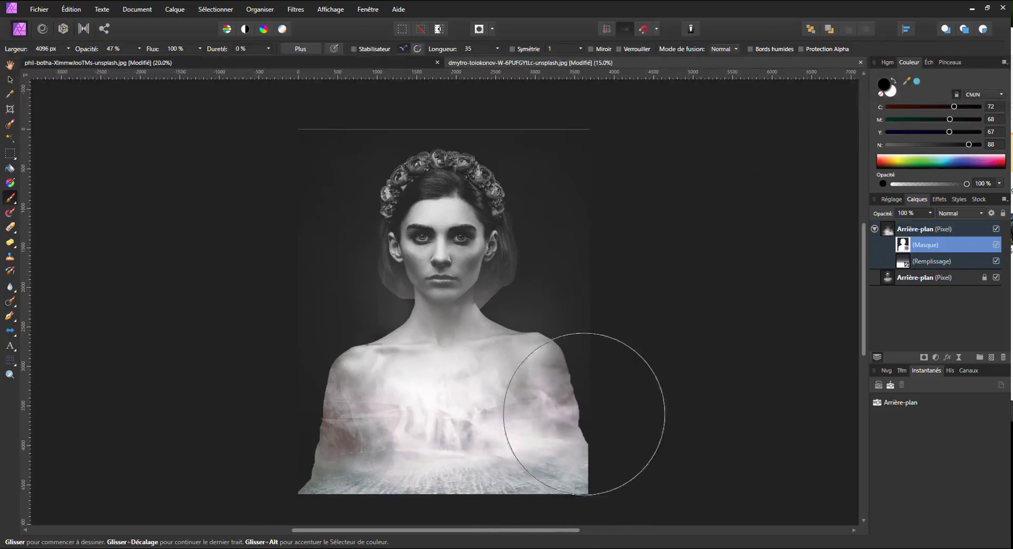
Step: Change the brush colour to pure white with C, M, Y at 0 and 100 % opacity, keeping the silhouette mask as the target
{"action": "left_click", "coordinate": [881, 94]}
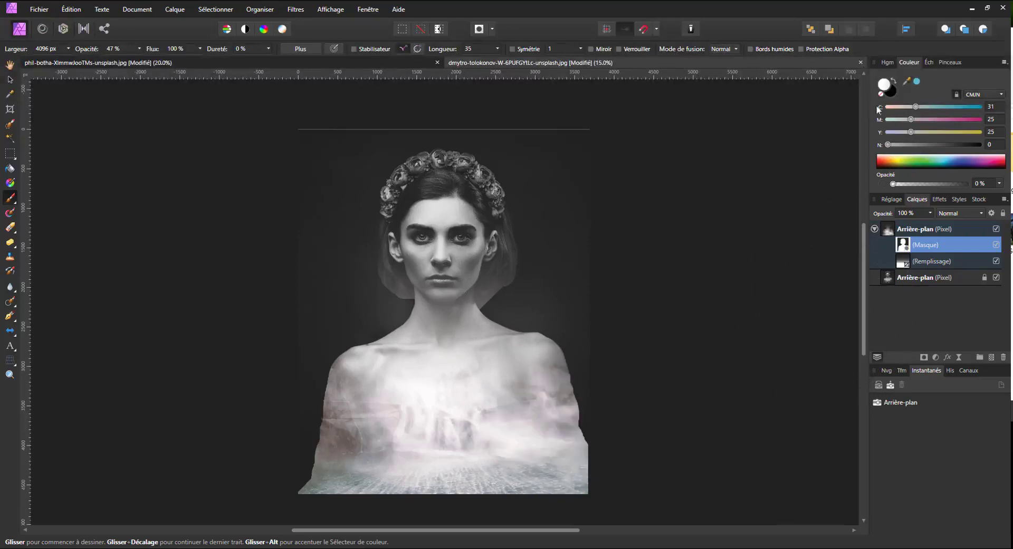
{"action": "left_click", "coordinate": [895, 84]}
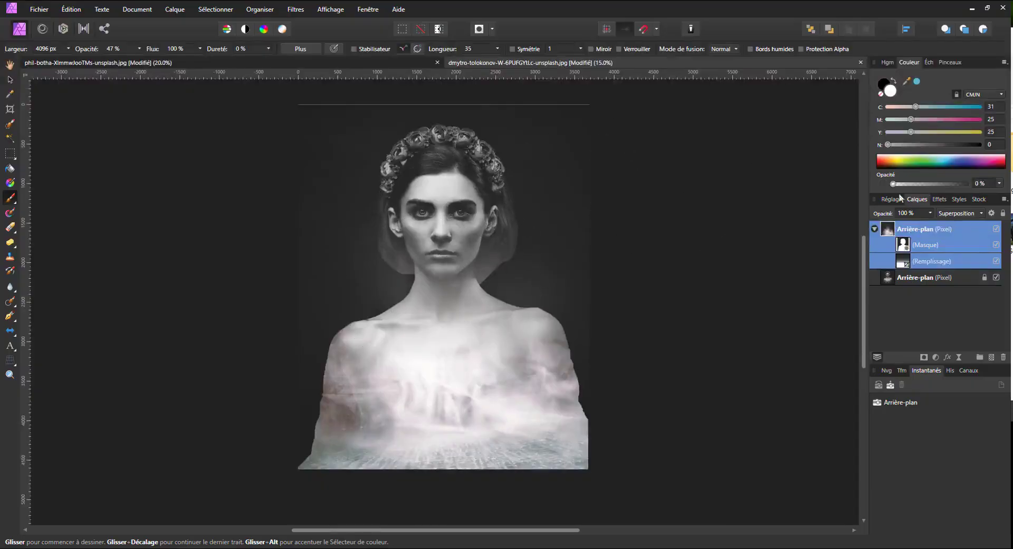
{"action": "left_click_drag", "start_coordinate": [891, 188], "coordinate": [967, 183]}
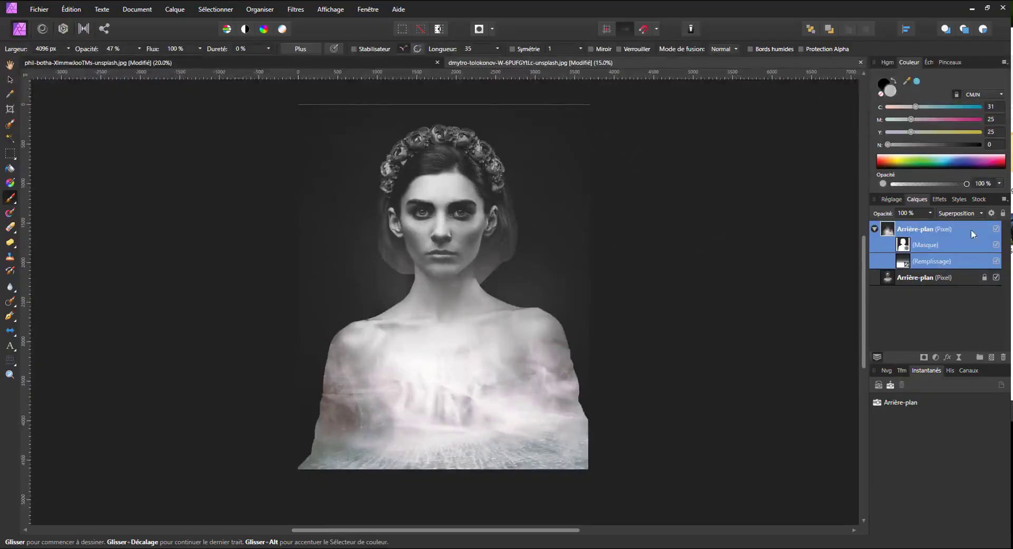
{"action": "left_click", "coordinate": [907, 249]}
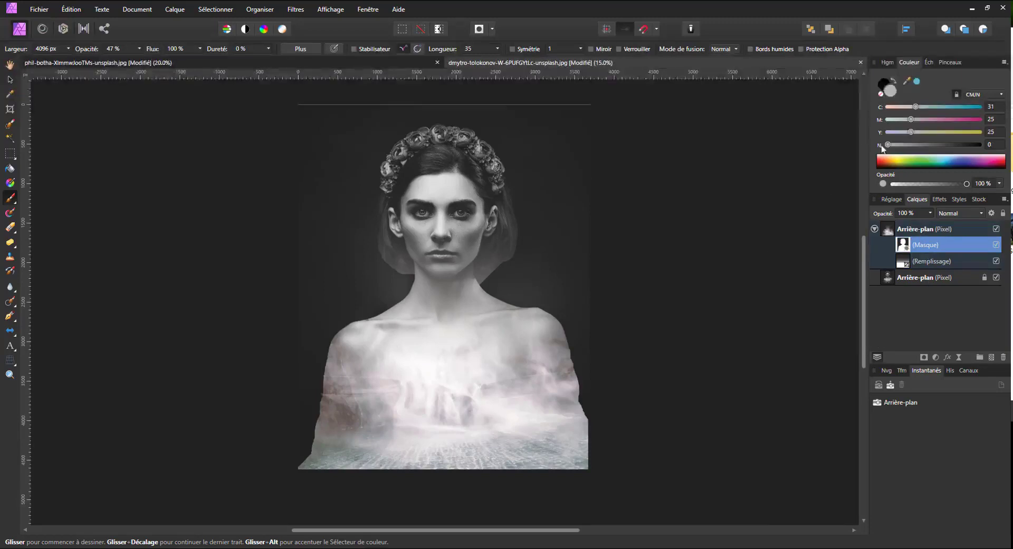
{"action": "mouse_move", "coordinate": [912, 132]}
{"action": "left_mouse_down"}
{"action": "mouse_move", "coordinate": [877, 134]}
{"action": "mouse_move", "coordinate": [887, 108]}
{"action": "left_mouse_up"}
Step: Paint white on the silhouette mask around both shoulders to bring the waterfall mist into the background
{"action": "mouse_move", "coordinate": [527, 339]}
{"action": "left_mouse_down"}
{"action": "mouse_move", "coordinate": [626, 362]}
{"action": "mouse_move", "coordinate": [582, 355]}
{"action": "left_mouse_up"}
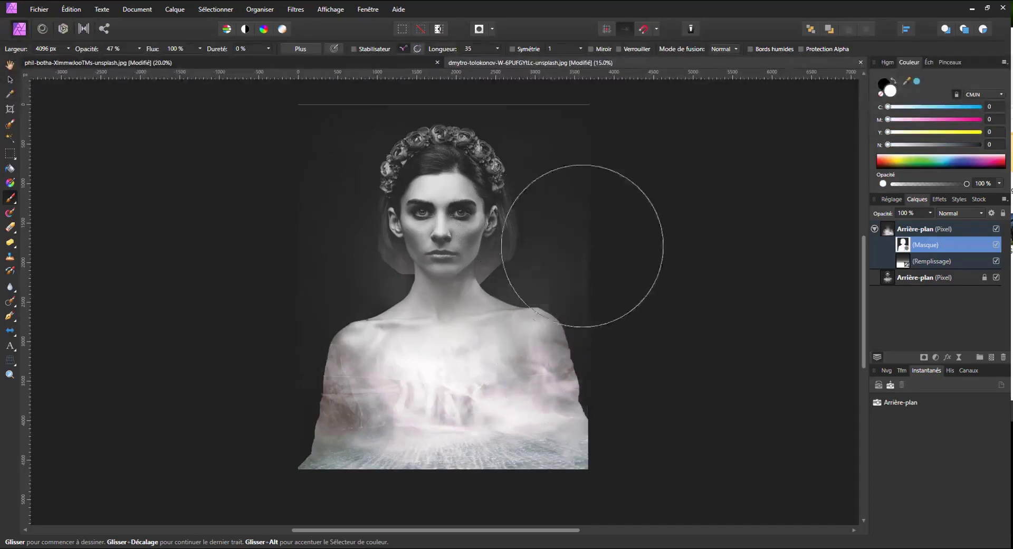
{"action": "mouse_move", "coordinate": [338, 337]}
{"action": "left_mouse_down"}
{"action": "mouse_move", "coordinate": [294, 350]}
{"action": "mouse_move", "coordinate": [190, 419]}
{"action": "mouse_move", "coordinate": [231, 430]}
{"action": "left_mouse_up"}
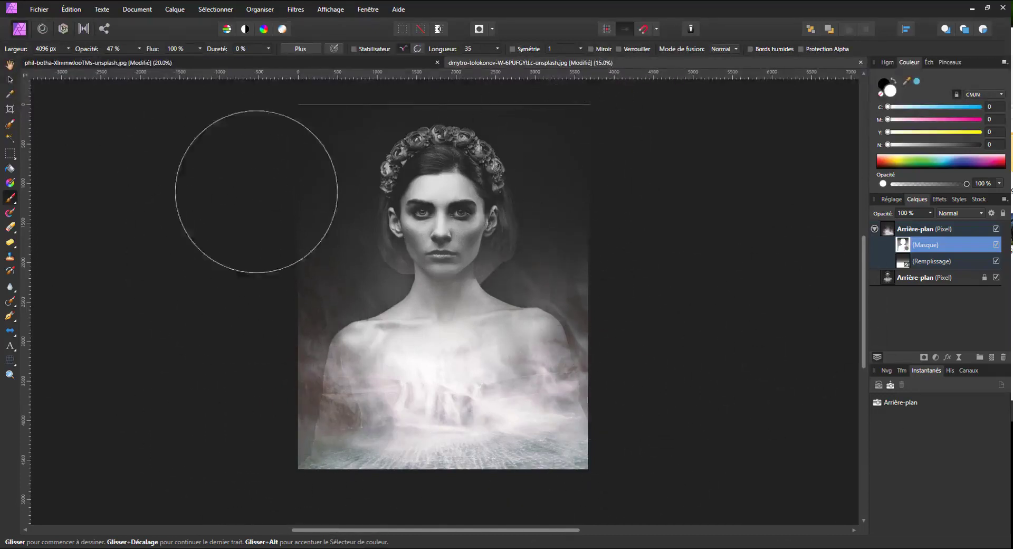
{"action": "scroll", "coordinate": [301, 323], "scroll_direction": "up", "scroll_amount": 2}
{"action": "scroll", "coordinate": [287, 359], "scroll_direction": "up", "scroll_amount": 2}
{"action": "scroll", "coordinate": [275, 380], "scroll_direction": "down", "scroll_amount": 3}
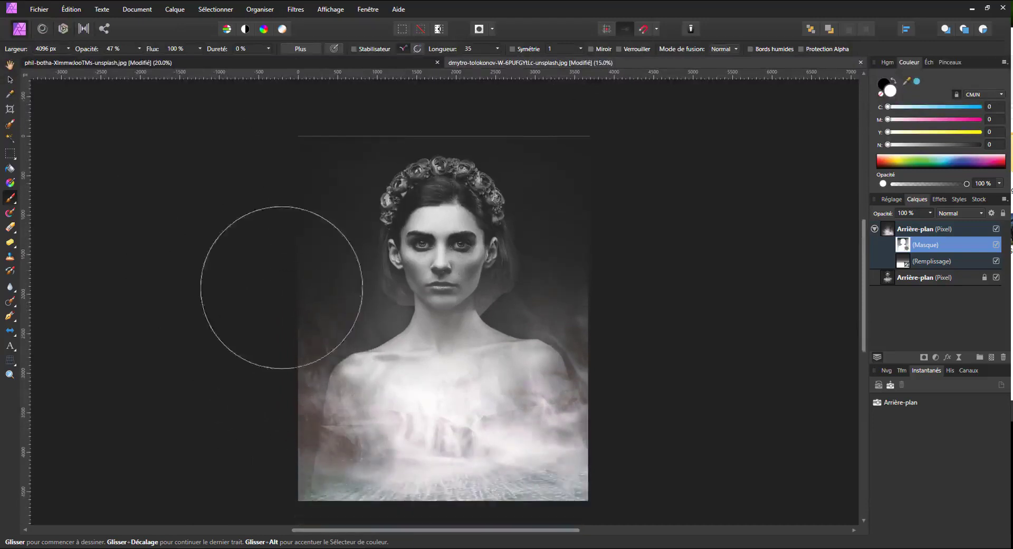
{"action": "left_click", "coordinate": [11, 80]}
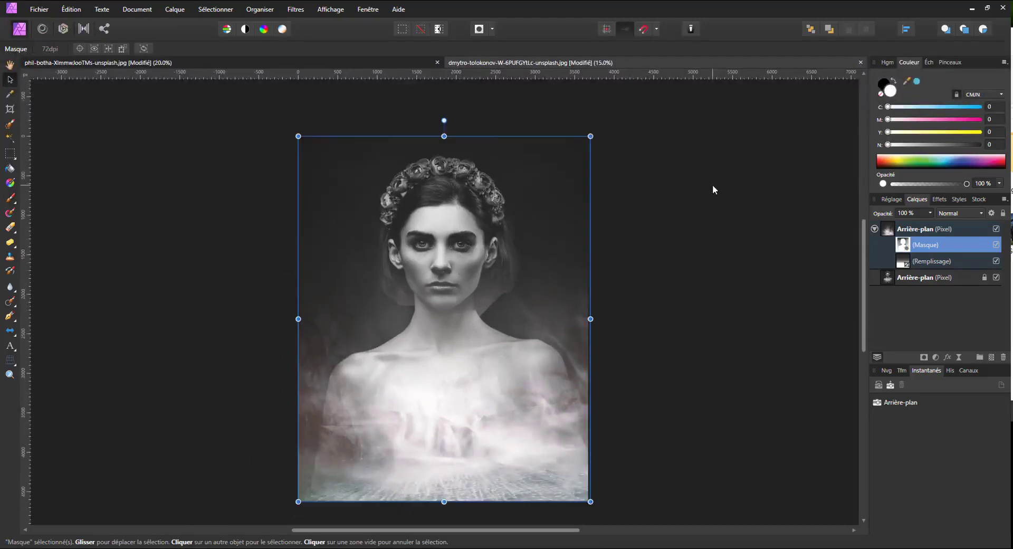
Step: Save the document as an Affinity file named cascade in the source folder of double expo AF
{"action": "key", "text": "ctrl+s"}
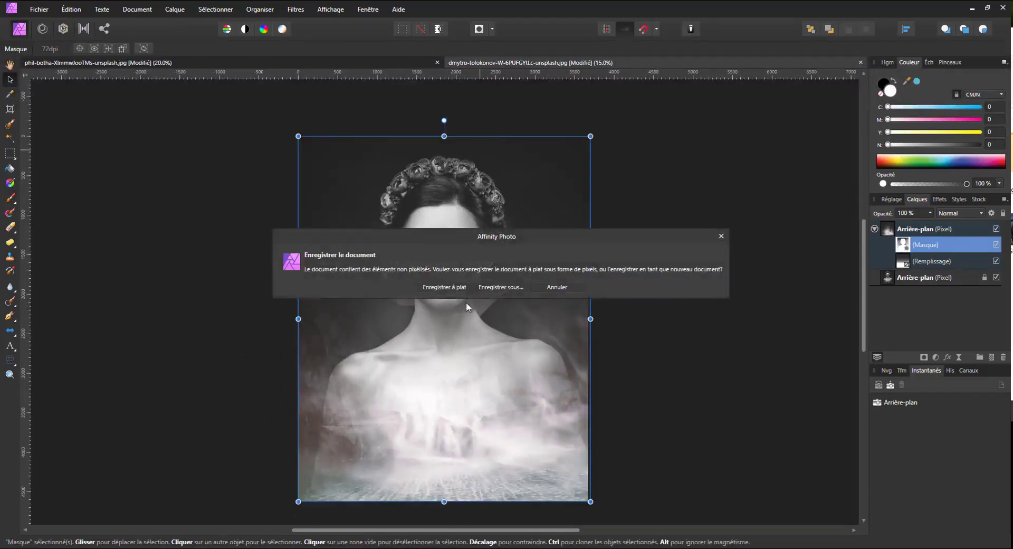
{"action": "left_click", "coordinate": [498, 288]}
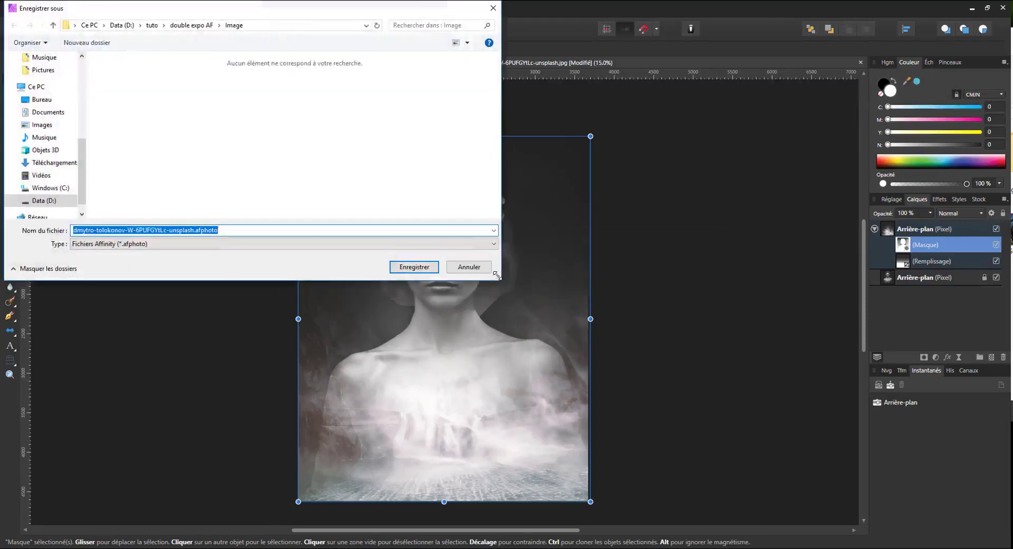
{"action": "type", "text": "cascade"}
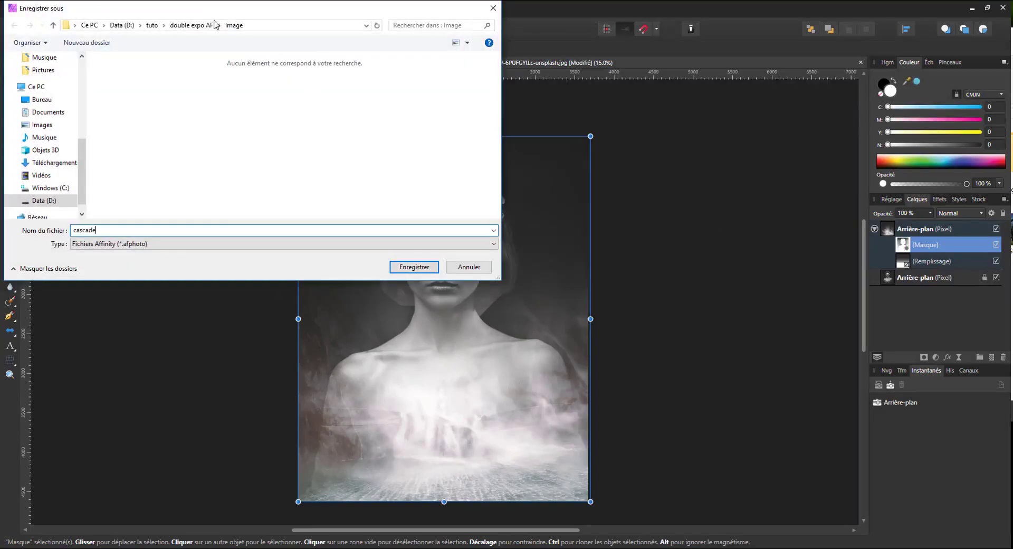
{"action": "left_click", "coordinate": [191, 25]}
{"action": "double_click", "coordinate": [184, 95]}
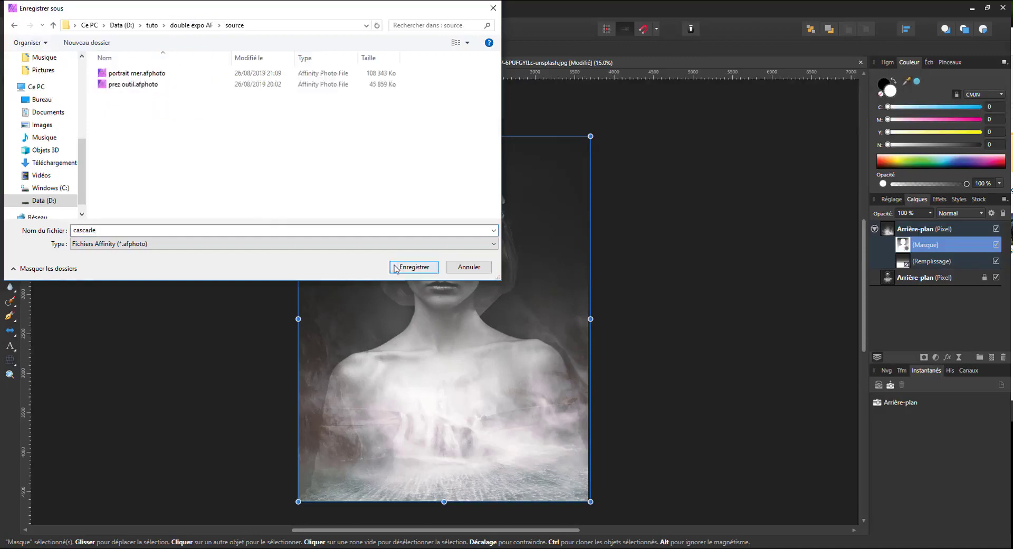
{"action": "left_click", "coordinate": [415, 267]}
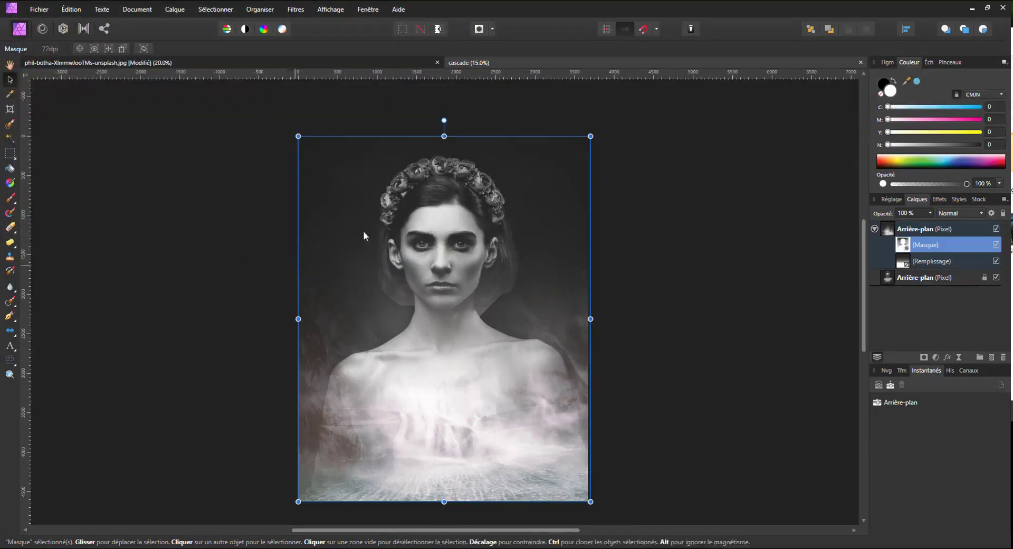
Step: Collapse the waterfall layer, add a Selective Colour adjustment above it, and shift the reds' cyan to -2 %
{"action": "left_click", "coordinate": [876, 230]}
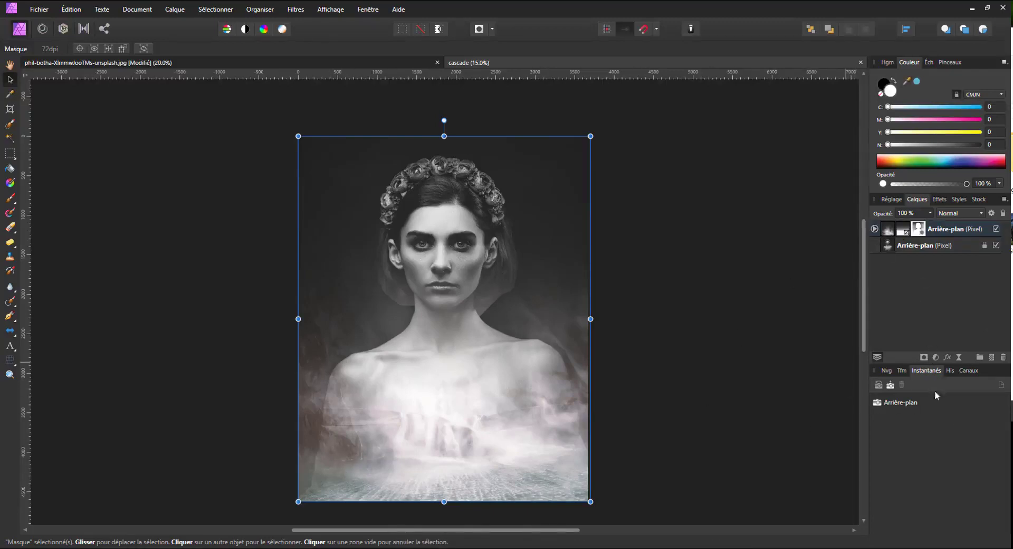
{"action": "left_click", "coordinate": [936, 358]}
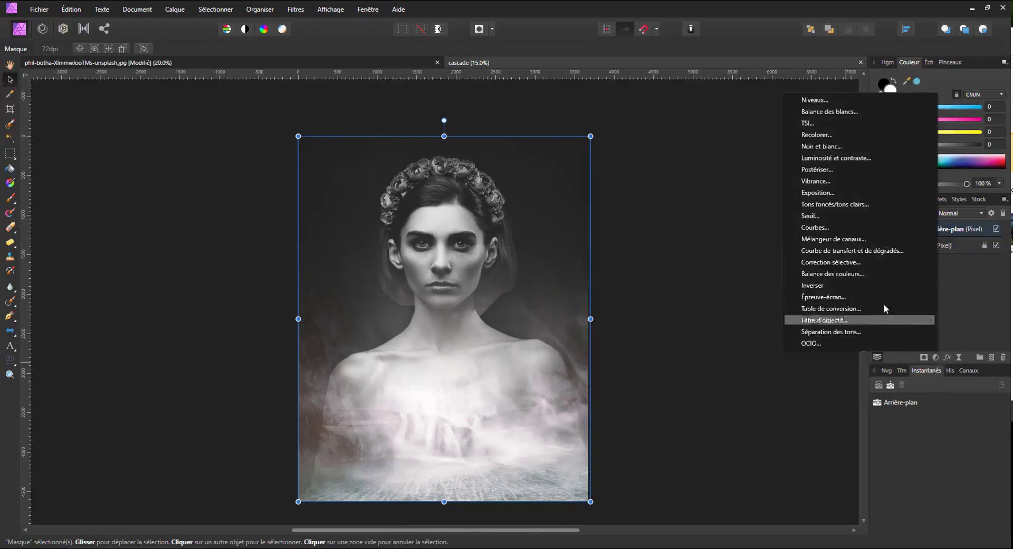
{"action": "left_click", "coordinate": [831, 262]}
{"action": "left_click_drag", "start_coordinate": [706, 299], "coordinate": [736, 299]}
{"action": "left_click", "coordinate": [706, 298]}
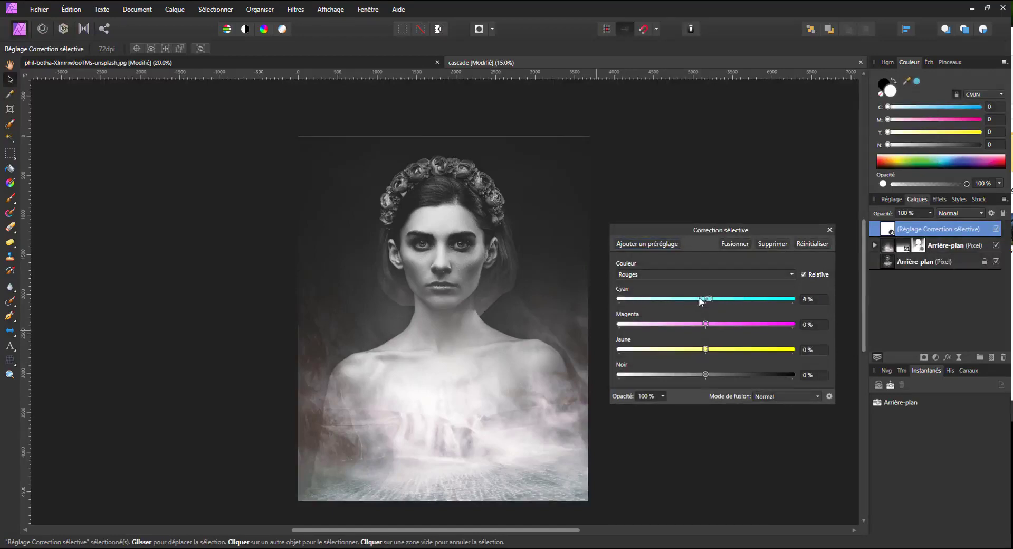
Step: Set the neutrals' cyan to 47 % and nest the Selective Colour adjustment inside the waterfall layer
{"action": "left_click", "coordinate": [689, 275]}
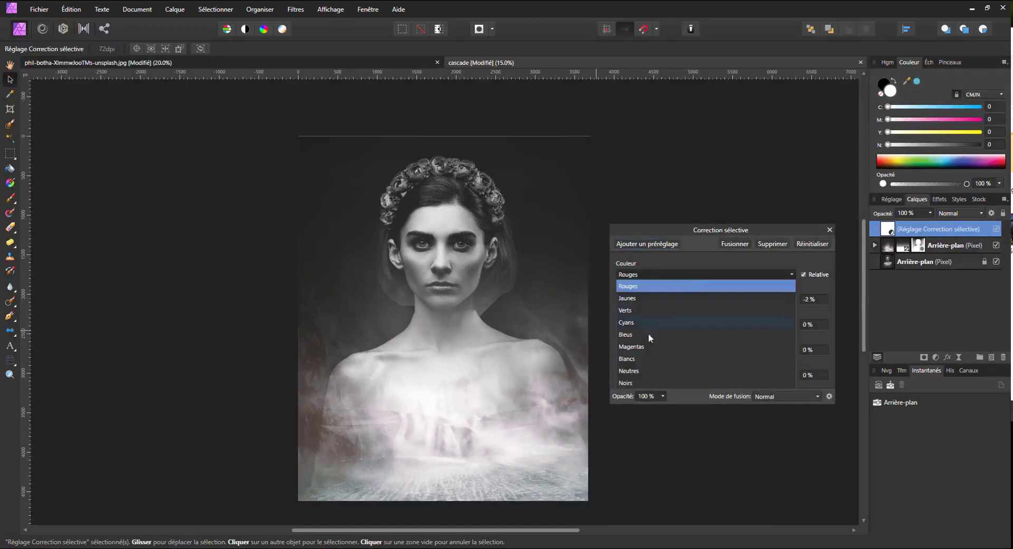
{"action": "left_click", "coordinate": [635, 371]}
{"action": "left_click_drag", "start_coordinate": [708, 300], "coordinate": [749, 298]}
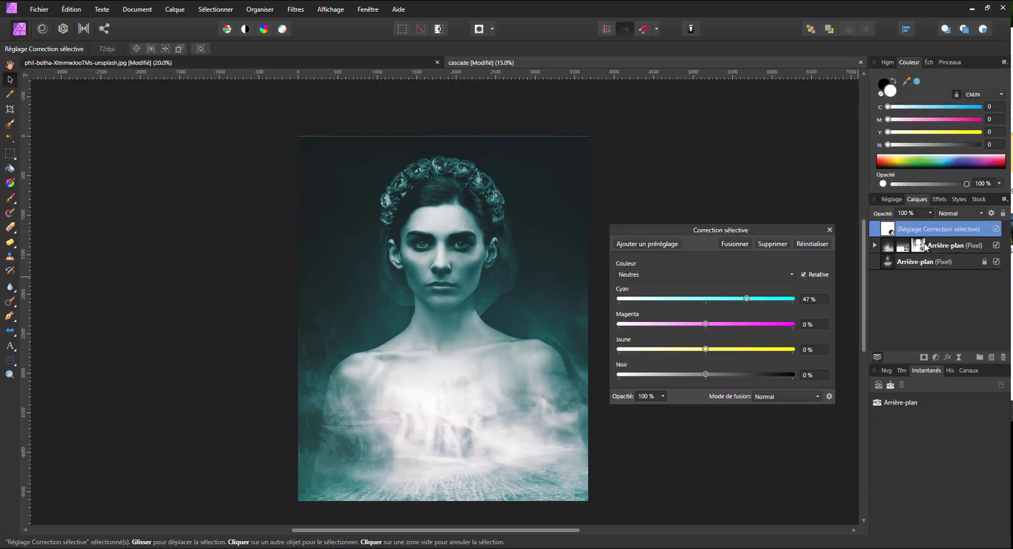
{"action": "left_click_drag", "start_coordinate": [887, 235], "coordinate": [903, 246]}
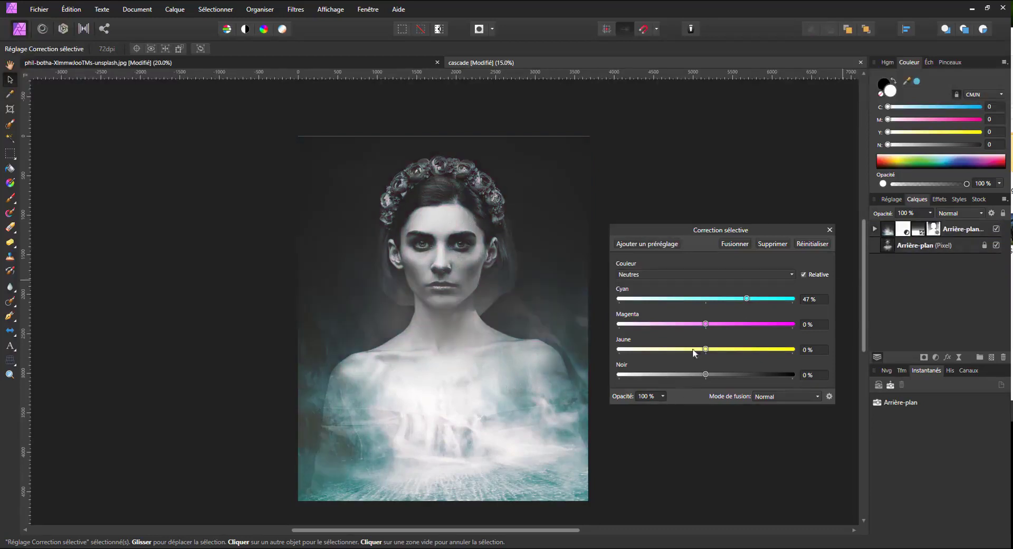
Step: Tune the neutrals to cyan 7 %, magenta 5 %, yellow -29 % and black -2 %
{"action": "left_click_drag", "start_coordinate": [740, 302], "coordinate": [685, 353]}
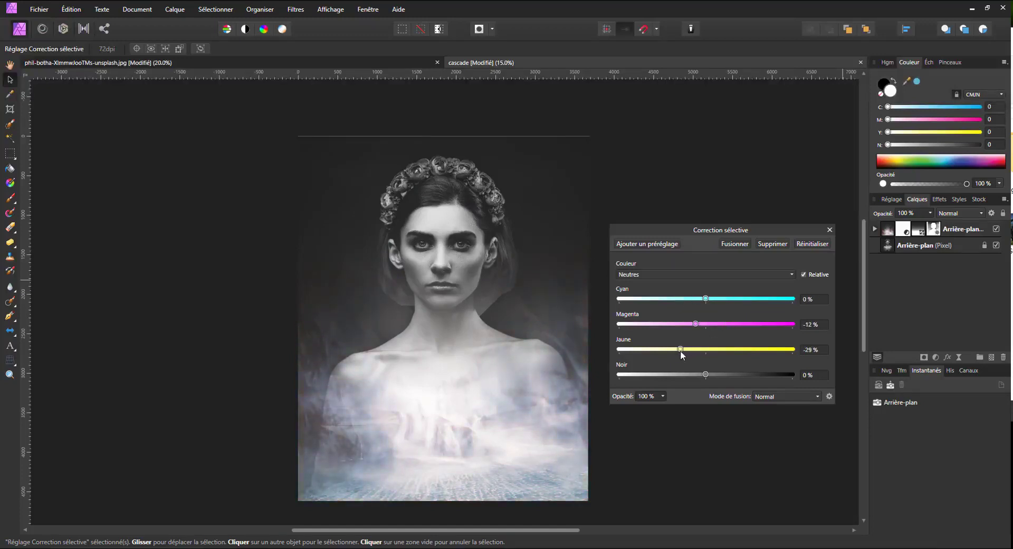
{"action": "mouse_move", "coordinate": [699, 323]}
{"action": "left_mouse_down"}
{"action": "mouse_move", "coordinate": [719, 325]}
{"action": "mouse_move", "coordinate": [710, 326]}
{"action": "left_mouse_up"}
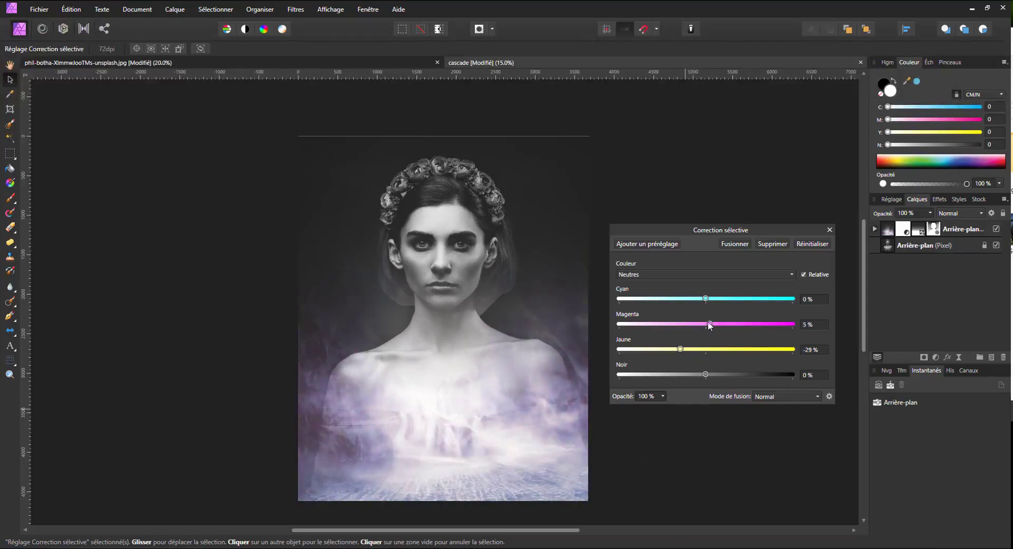
{"action": "left_click_drag", "start_coordinate": [712, 299], "coordinate": [710, 300]}
{"action": "left_click_drag", "start_coordinate": [708, 376], "coordinate": [706, 376]}
Step: Add a Levels adjustment and nest it inside the waterfall layer beneath the Selective Colour adjustment
{"action": "left_click", "coordinate": [874, 229]}
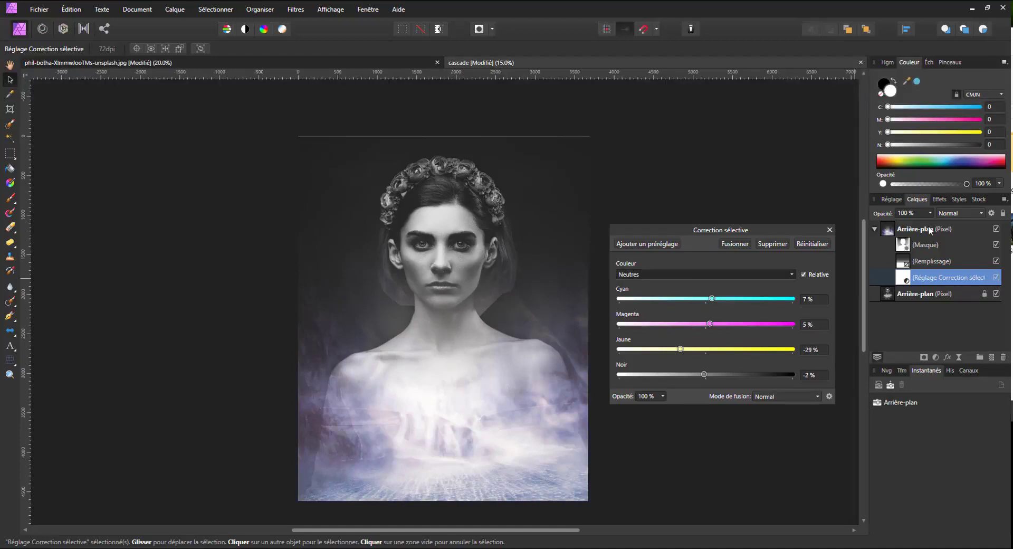
{"action": "left_click", "coordinate": [904, 230]}
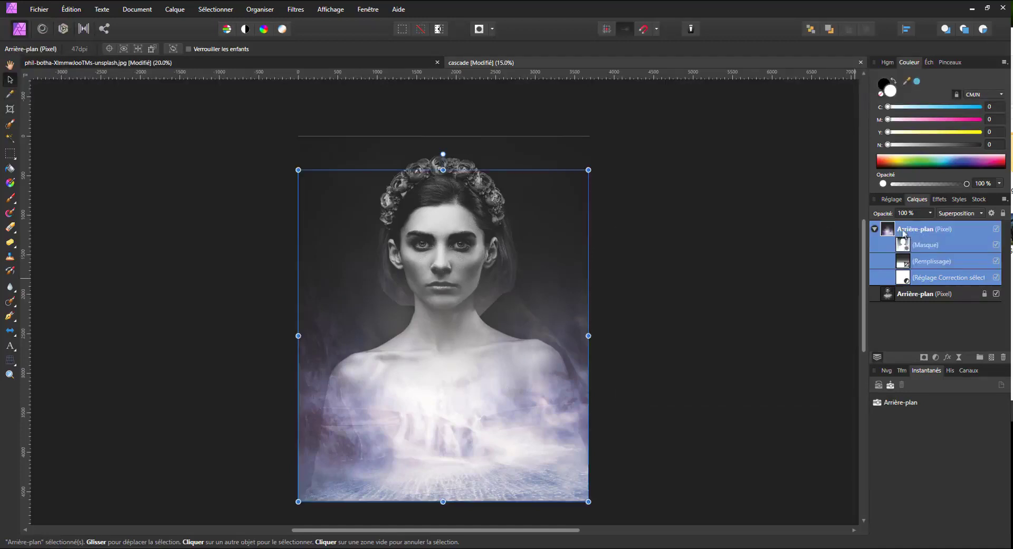
{"action": "left_click", "coordinate": [937, 358]}
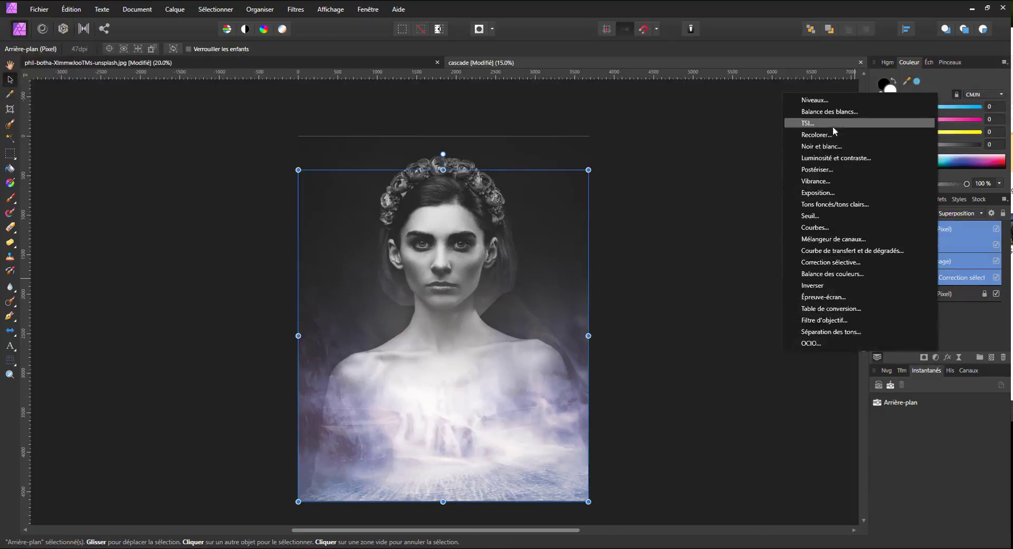
{"action": "left_click", "coordinate": [816, 100]}
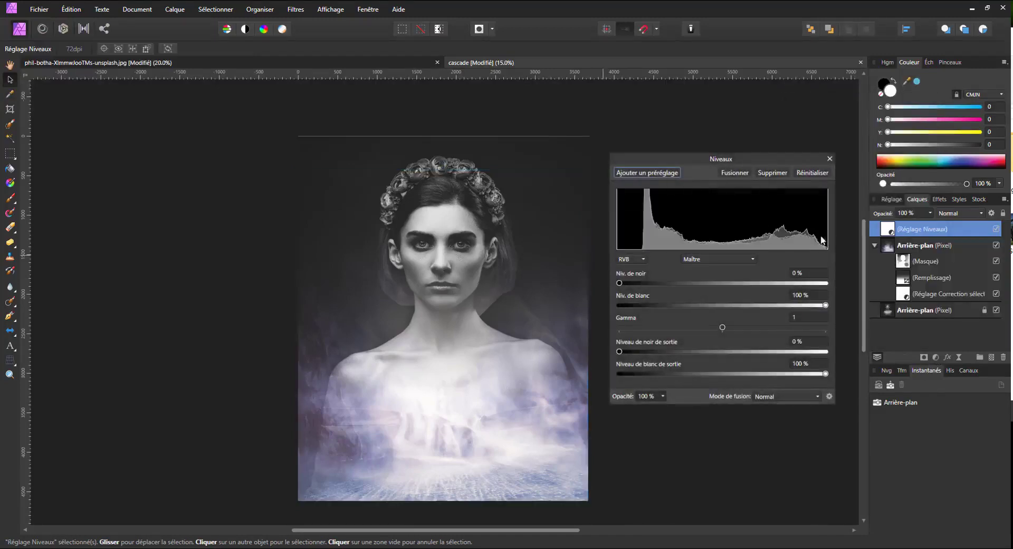
{"action": "mouse_move", "coordinate": [903, 234]}
{"action": "left_mouse_down"}
{"action": "mouse_move", "coordinate": [907, 256]}
{"action": "mouse_move", "coordinate": [895, 250]}
{"action": "left_mouse_up"}
{"action": "left_click_drag", "start_coordinate": [889, 299], "coordinate": [895, 233]}
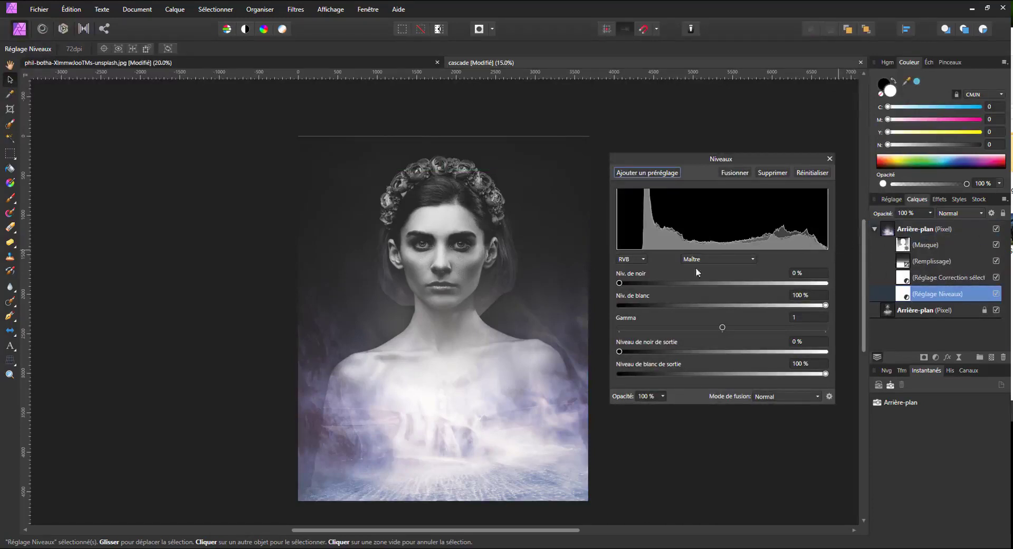
Step: Set the Levels black level to 14 % and gamma to 1.163, and select the waterfall layer's silhouette mask
{"action": "left_click_drag", "start_coordinate": [619, 283], "coordinate": [659, 285]}
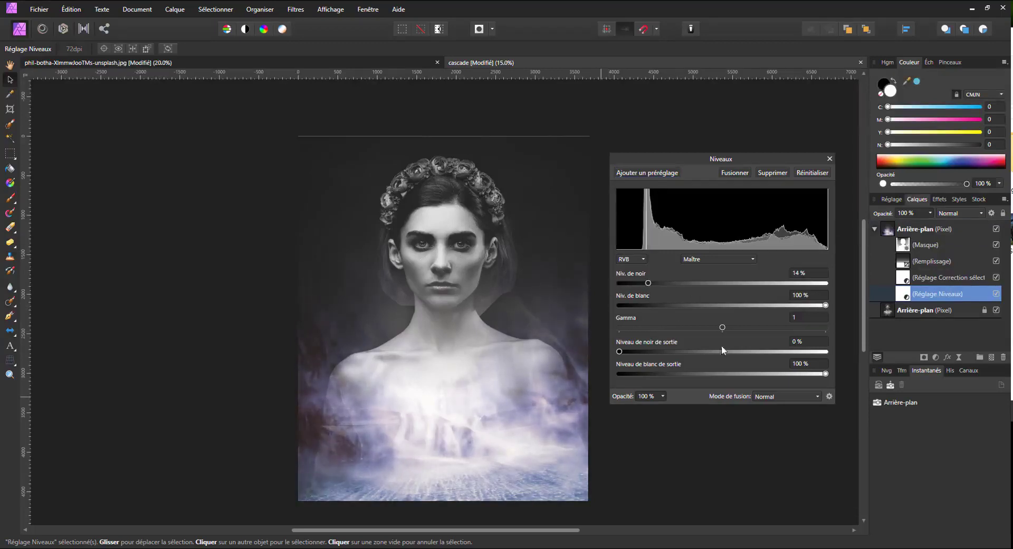
{"action": "mouse_move", "coordinate": [827, 305]}
{"action": "left_mouse_down"}
{"action": "mouse_move", "coordinate": [693, 304]}
{"action": "mouse_move", "coordinate": [828, 304]}
{"action": "left_mouse_up"}
{"action": "left_click_drag", "start_coordinate": [706, 331], "coordinate": [739, 331]}
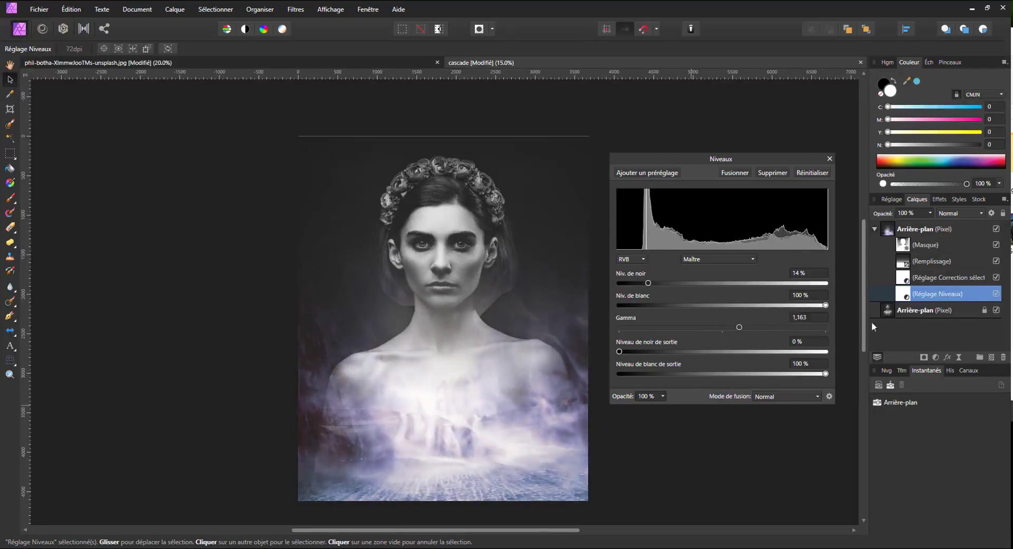
{"action": "left_click", "coordinate": [905, 249]}
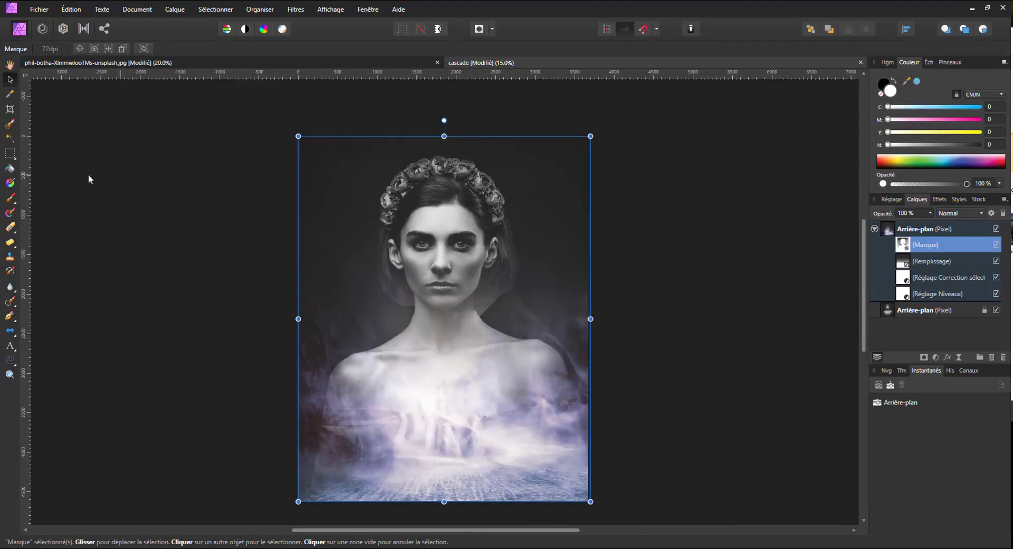
Step: Paint black at 22 % opacity with a 4096 px brush on the silhouette mask over the chest and waterfall
{"action": "left_click", "coordinate": [11, 198]}
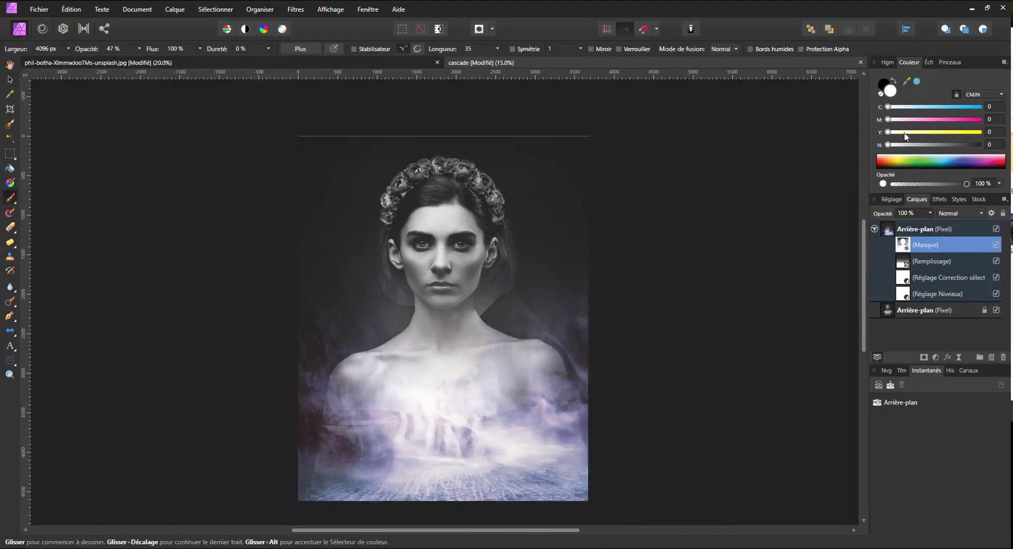
{"action": "left_click", "coordinate": [892, 82]}
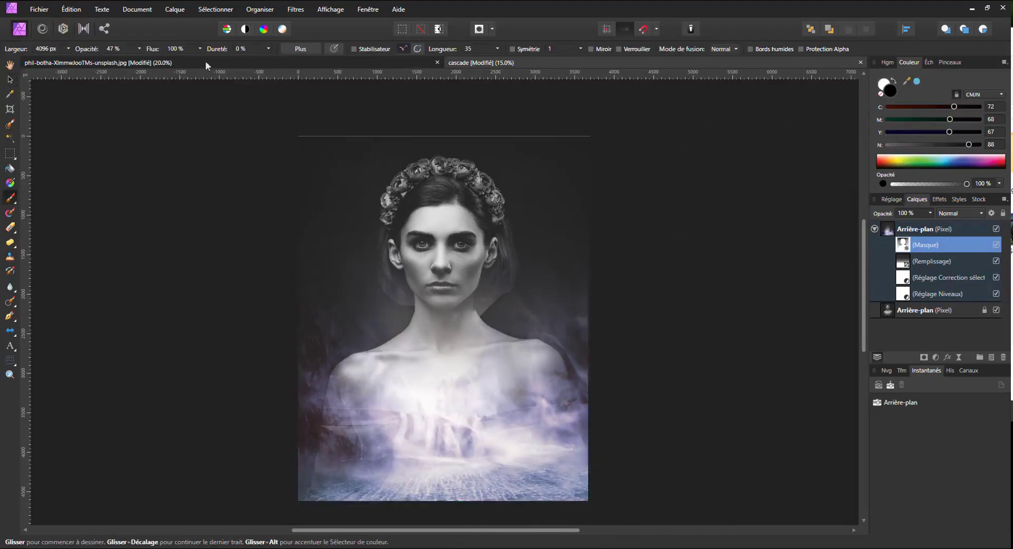
{"action": "left_click", "coordinate": [122, 49]}
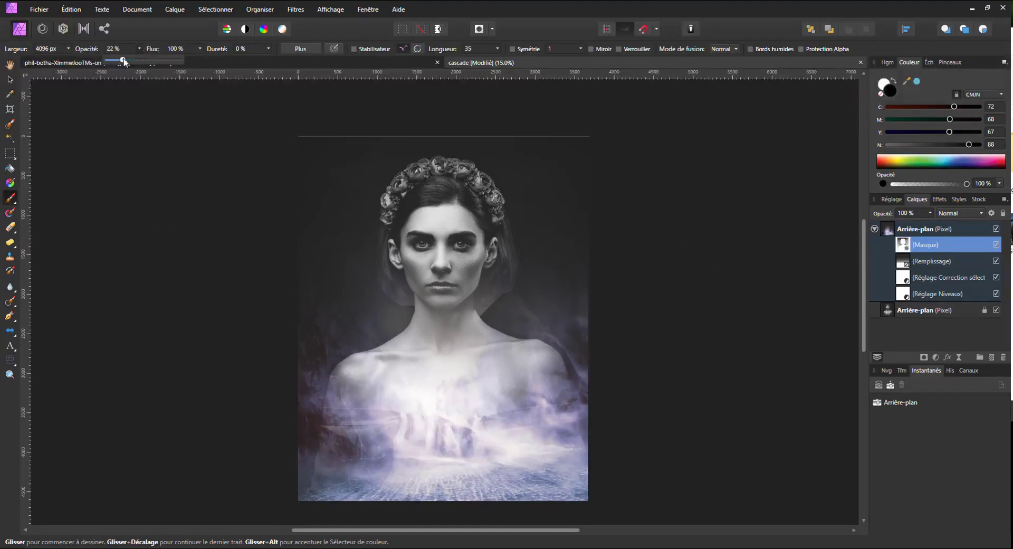
{"action": "mouse_move", "coordinate": [411, 396]}
{"action": "left_mouse_down"}
{"action": "mouse_move", "coordinate": [458, 437]}
{"action": "mouse_move", "coordinate": [431, 439]}
{"action": "mouse_move", "coordinate": [436, 482]}
{"action": "mouse_move", "coordinate": [507, 434]}
{"action": "mouse_move", "coordinate": [464, 449]}
{"action": "left_mouse_up"}
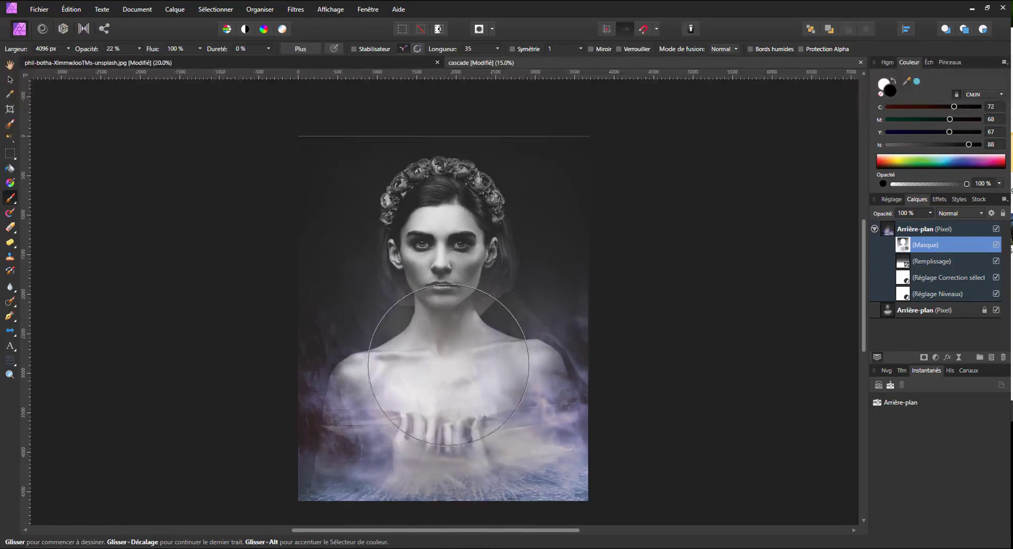
Step: Compare the composite with and without the waterfall layer's silhouette mask
{"action": "left_click", "coordinate": [997, 246]}
{"action": "left_click", "coordinate": [997, 245]}
{"action": "left_click", "coordinate": [997, 246]}
{"action": "left_click", "coordinate": [997, 246]}
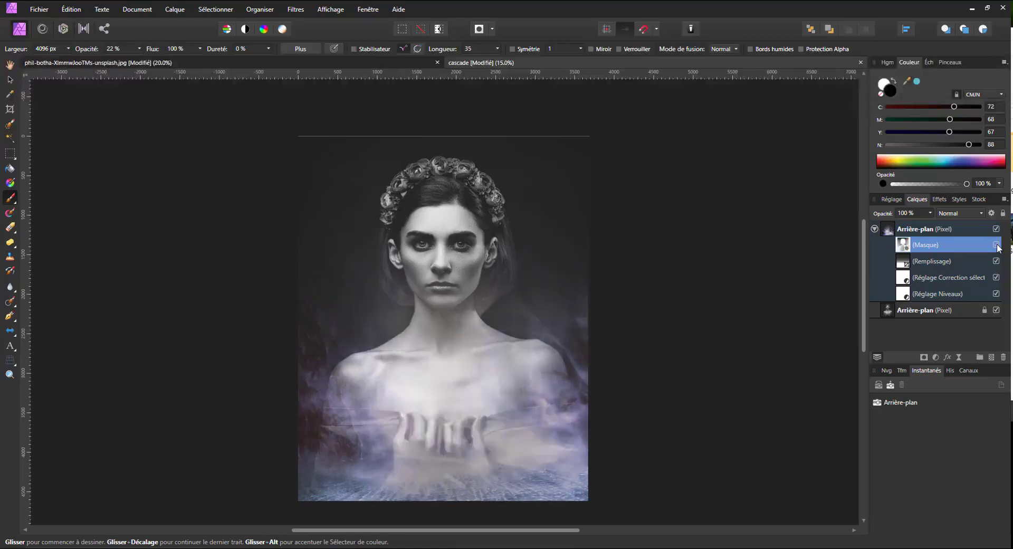
{"action": "left_click", "coordinate": [997, 246]}
{"action": "left_click", "coordinate": [997, 246]}
{"action": "left_click", "coordinate": [997, 246]}
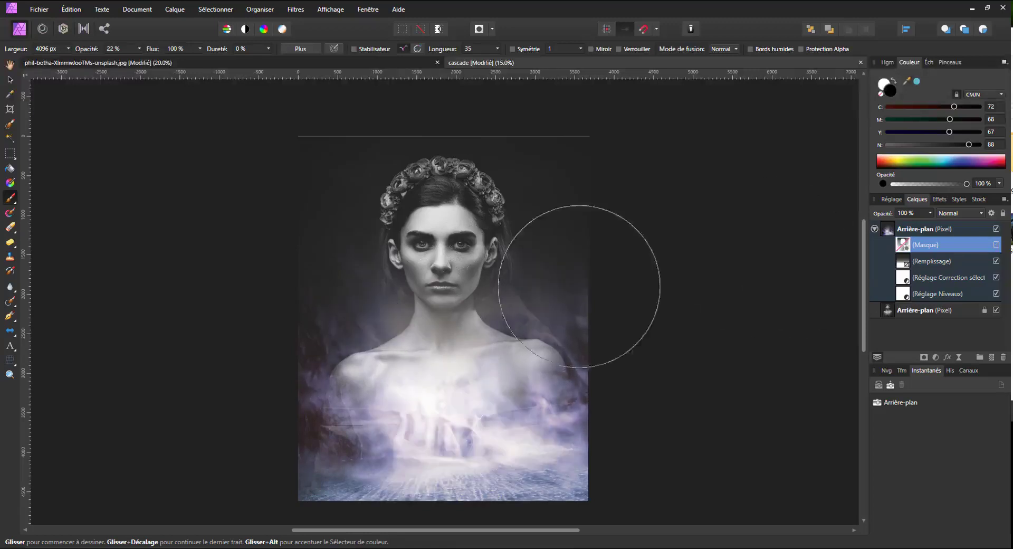
{"action": "left_click", "coordinate": [997, 245]}
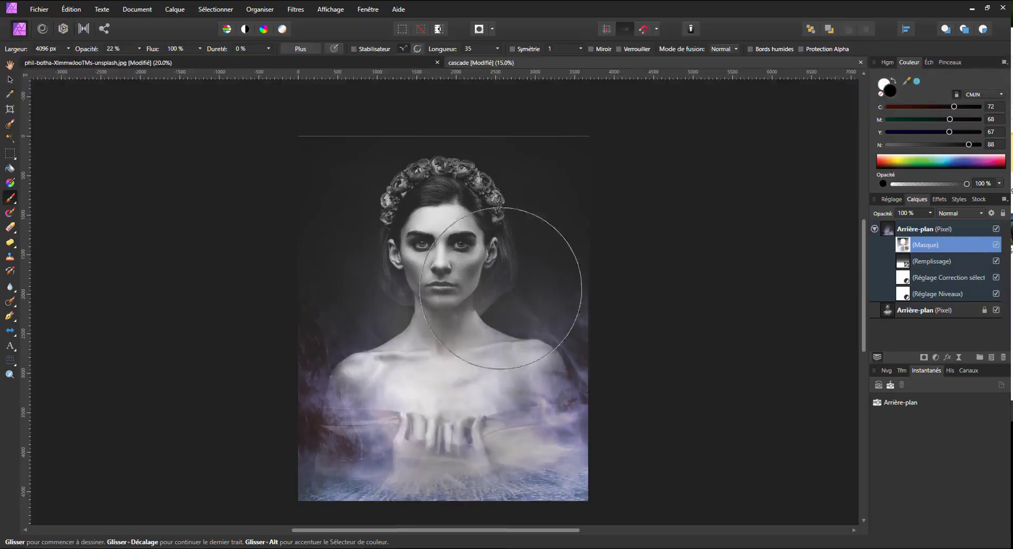
Step: Paint white on the silhouette mask beside the neck and above the shoulders with a 1235 px brush, and check the mask's effect
{"action": "key", "text": "x"}
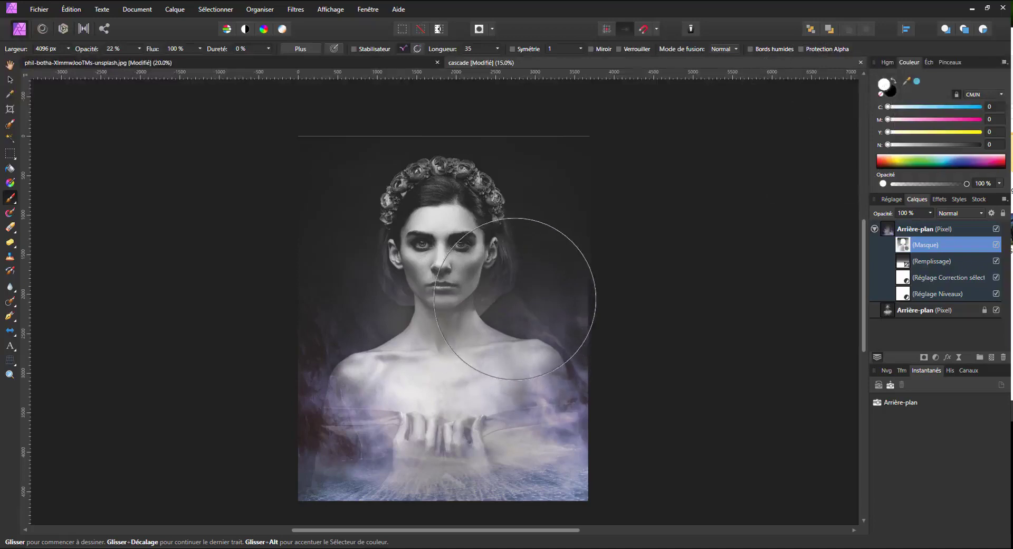
{"action": "left_click", "coordinate": [68, 49]}
{"action": "left_click_drag", "start_coordinate": [74, 60], "coordinate": [52, 60]}
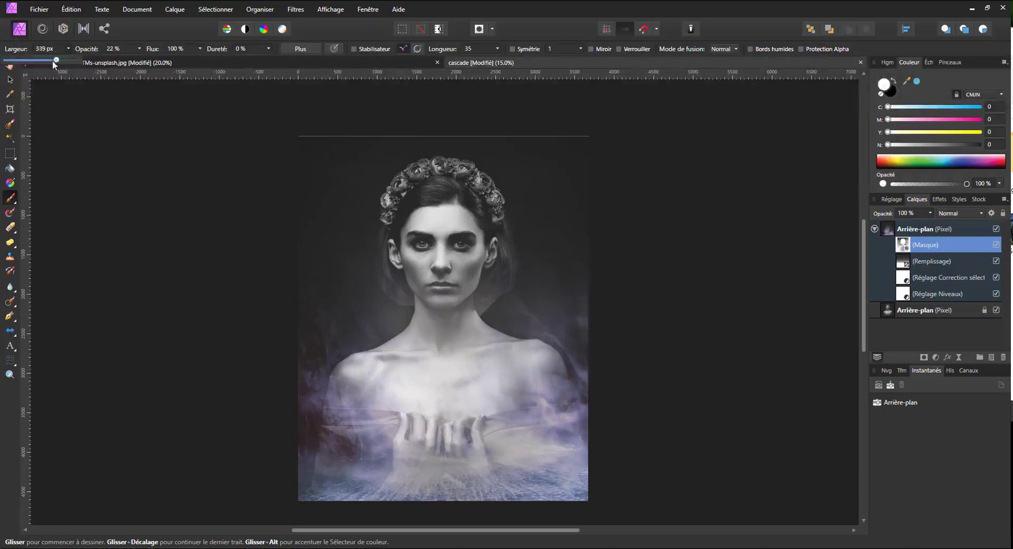
{"action": "left_click", "coordinate": [161, 299]}
{"action": "left_click", "coordinate": [67, 49]}
{"action": "left_click", "coordinate": [256, 309]}
{"action": "left_click", "coordinate": [69, 48]}
{"action": "left_click_drag", "start_coordinate": [77, 62], "coordinate": [78, 62]}
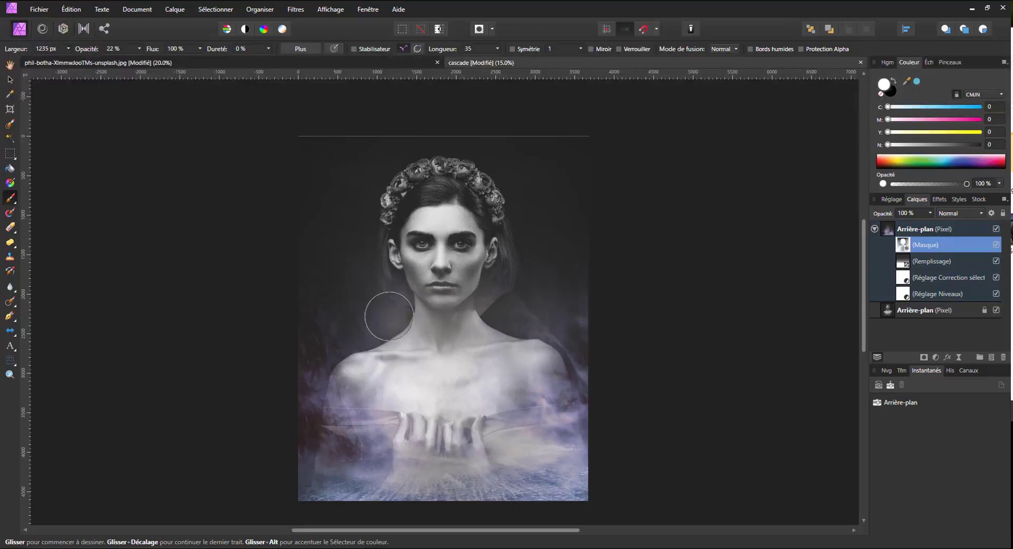
{"action": "mouse_move", "coordinate": [376, 315]}
{"action": "left_mouse_down"}
{"action": "mouse_move", "coordinate": [351, 281]}
{"action": "mouse_move", "coordinate": [339, 288]}
{"action": "left_mouse_up"}
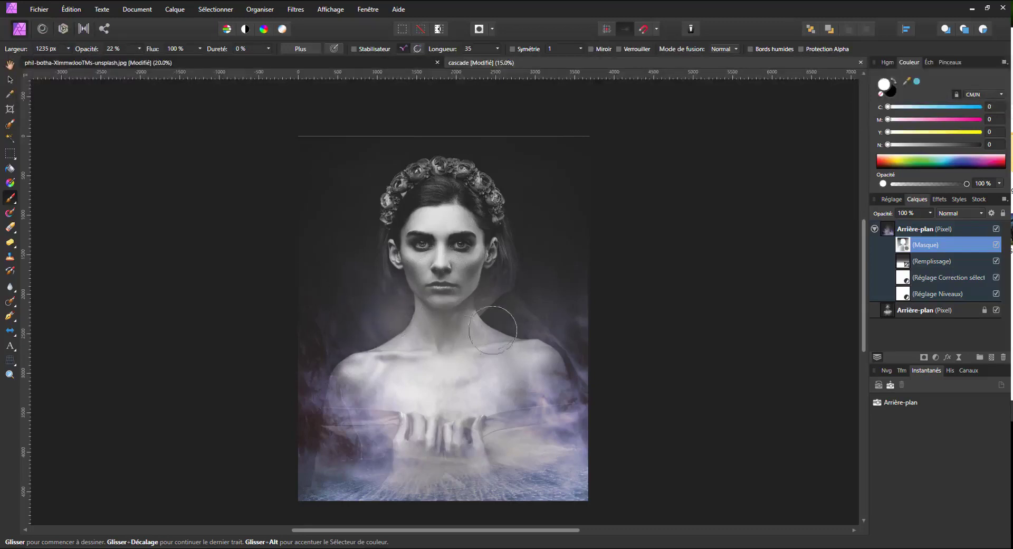
{"action": "left_click", "coordinate": [996, 246]}
{"action": "left_click", "coordinate": [995, 245]}
{"action": "left_click", "coordinate": [995, 245]}
{"action": "left_click", "coordinate": [996, 246]}
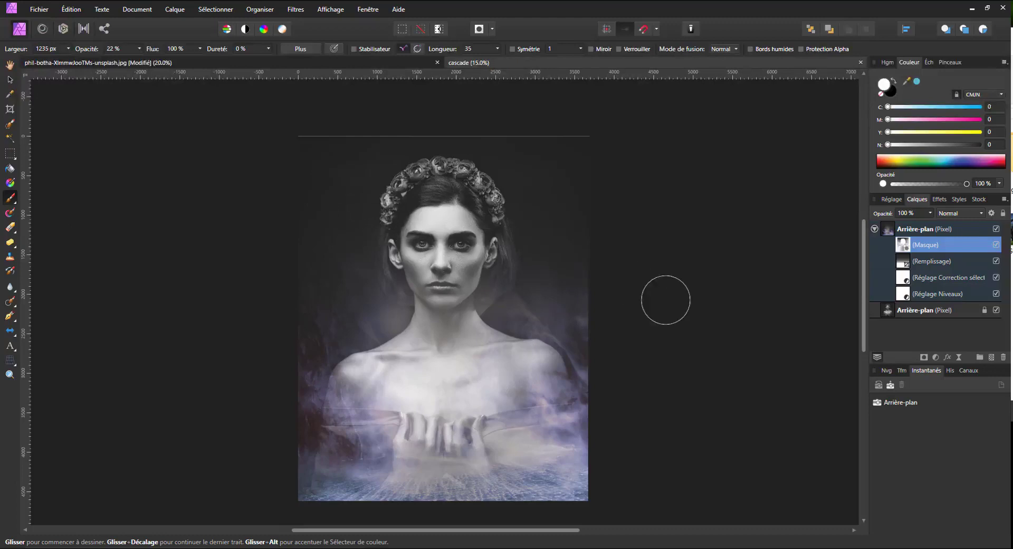
Step: Add a Levels adjustment above the collapsed waterfall layer with black level 5 %, white level 95 % and gamma 1.056
{"action": "left_click", "coordinate": [930, 228]}
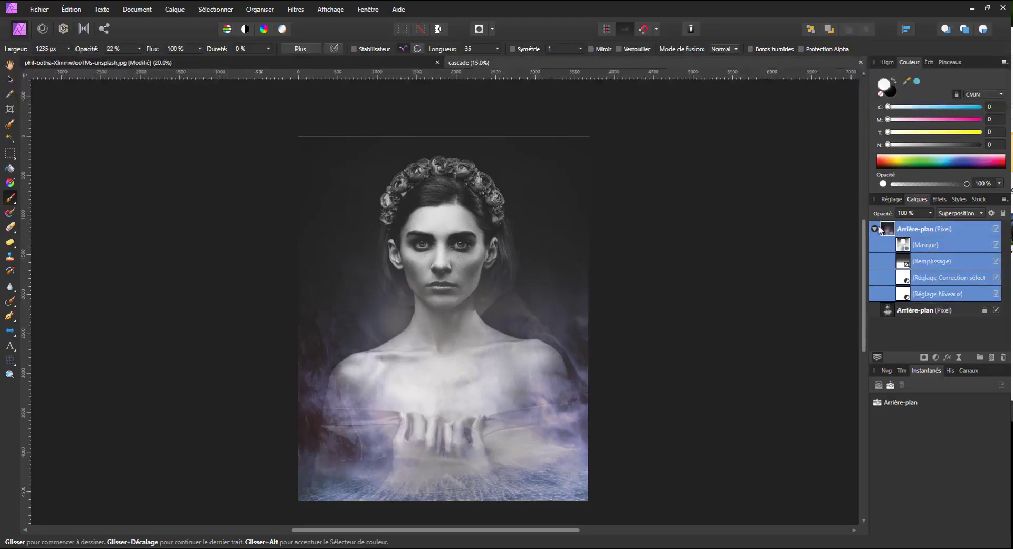
{"action": "left_click", "coordinate": [874, 229]}
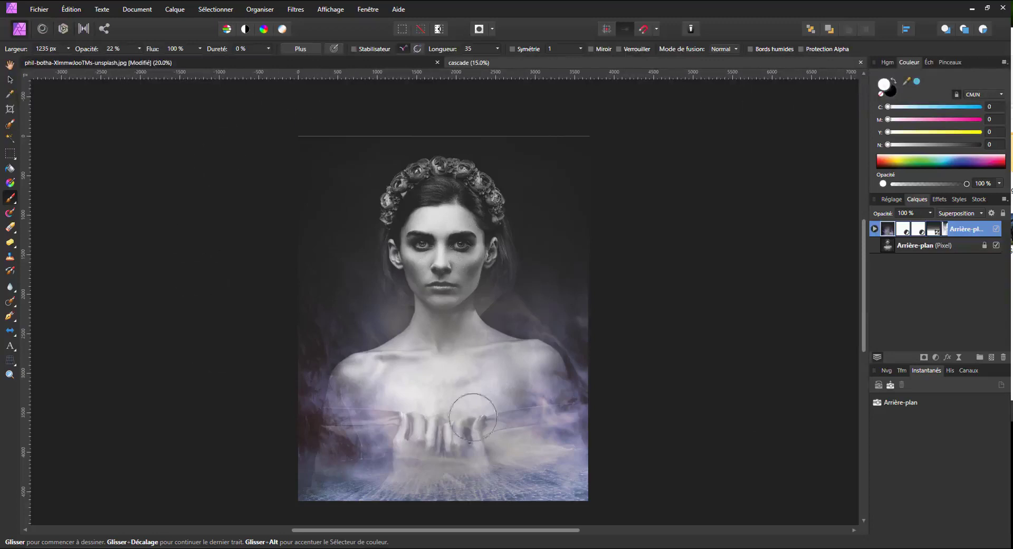
{"action": "left_click", "coordinate": [939, 355]}
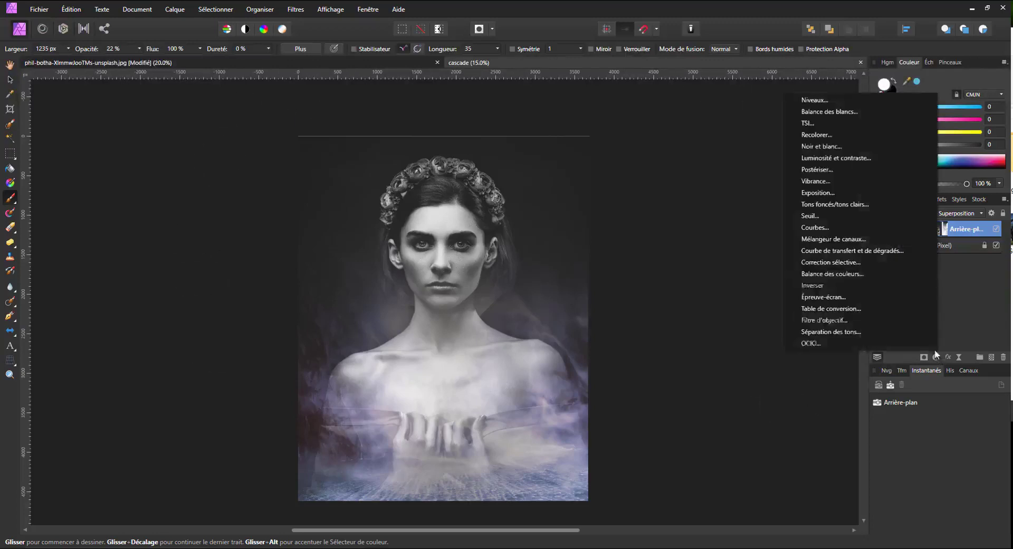
{"action": "left_click", "coordinate": [822, 101]}
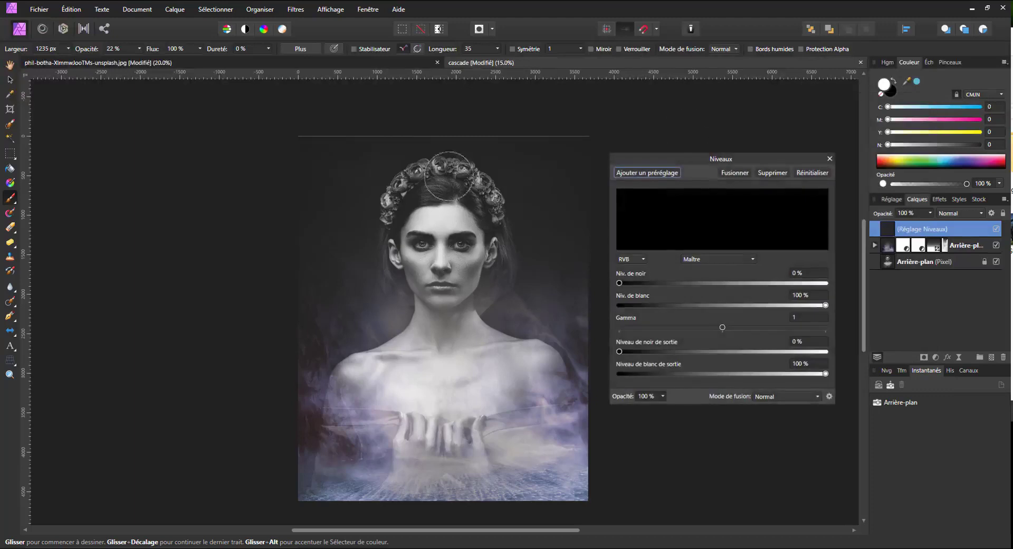
{"action": "left_click_drag", "start_coordinate": [622, 281], "coordinate": [626, 281]}
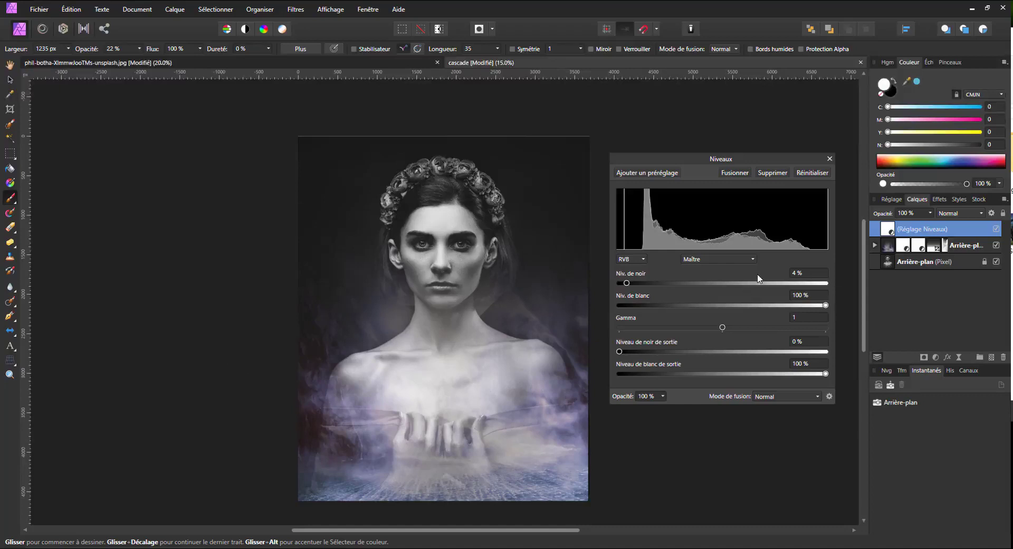
{"action": "left_click_drag", "start_coordinate": [626, 284], "coordinate": [630, 284]}
{"action": "left_click_drag", "start_coordinate": [825, 305], "coordinate": [815, 305]}
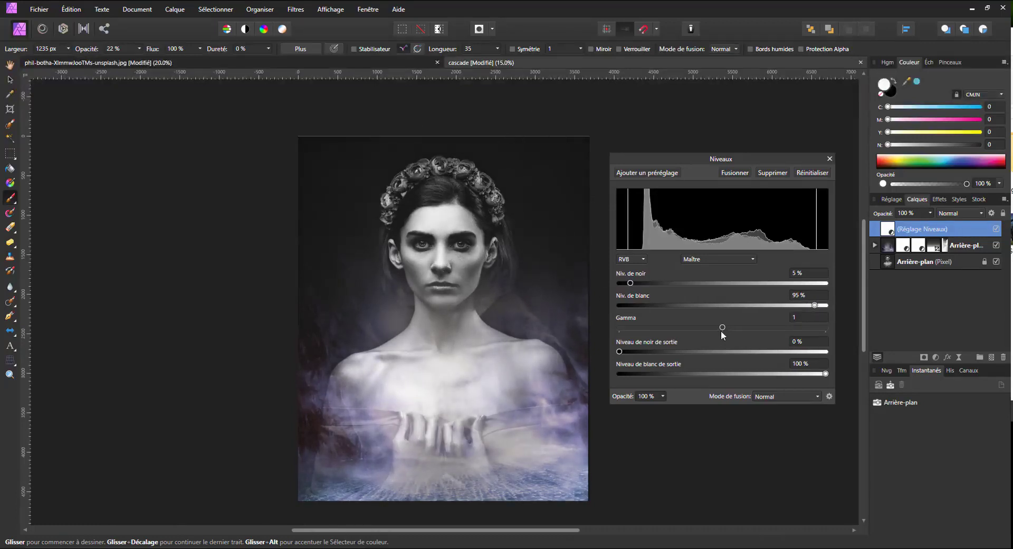
{"action": "left_click_drag", "start_coordinate": [724, 328], "coordinate": [728, 328]}
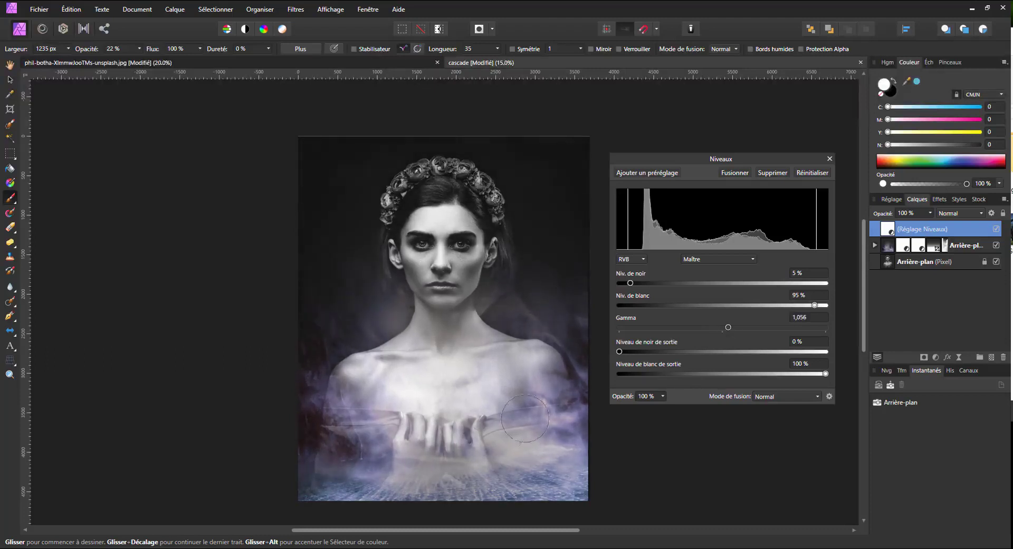
Step: Compare the image with and without the top Levels adjustment and close its settings
{"action": "left_click", "coordinate": [995, 230]}
{"action": "left_click", "coordinate": [995, 230]}
{"action": "left_click", "coordinate": [995, 230]}
{"action": "left_click", "coordinate": [996, 231]}
{"action": "left_click", "coordinate": [995, 230]}
{"action": "left_click", "coordinate": [995, 230]}
{"action": "left_click", "coordinate": [830, 159]}
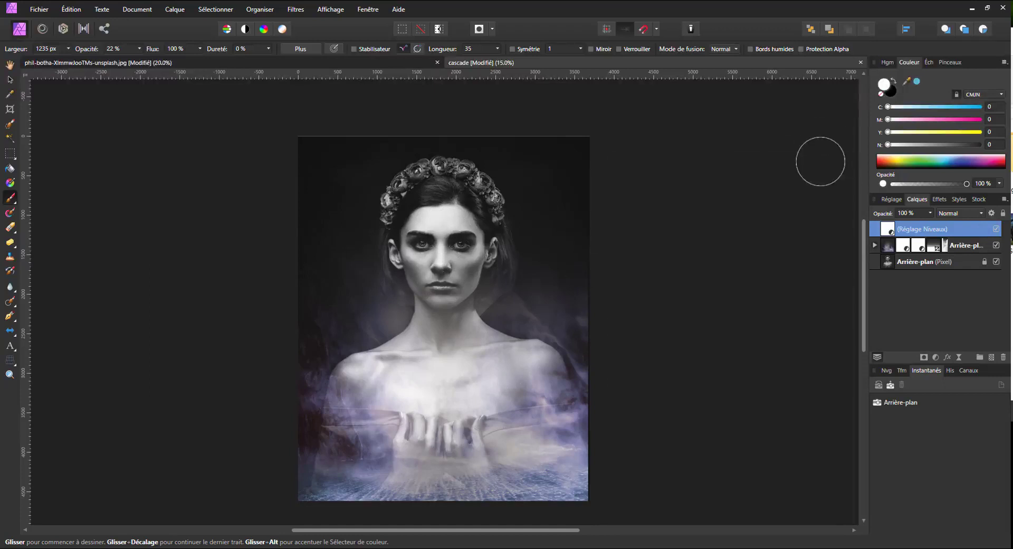
Step: Add a pixel layer on top in Soft Light mode, and set the white brush to 66 px width and 100 % opacity
{"action": "left_click", "coordinate": [992, 358]}
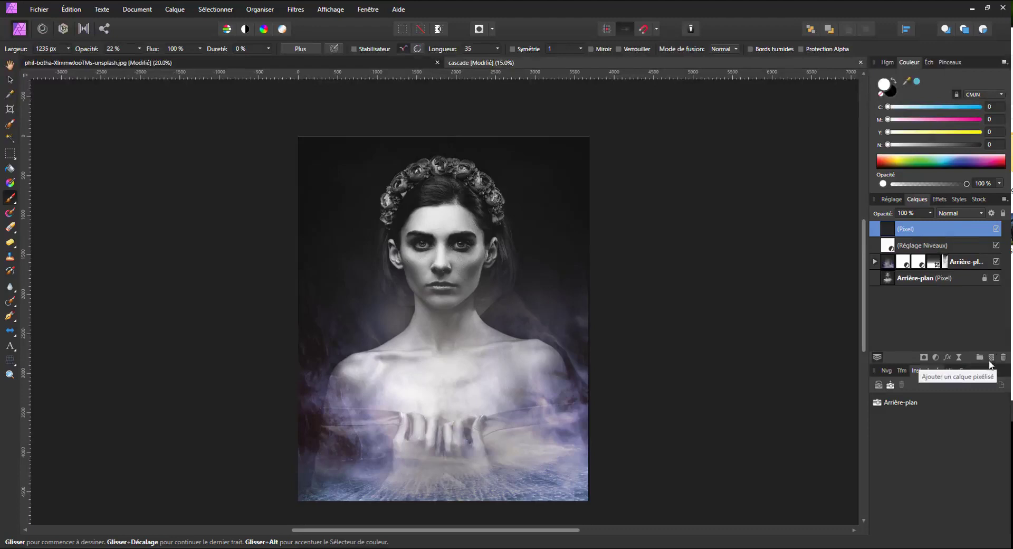
{"action": "left_click", "coordinate": [957, 214]}
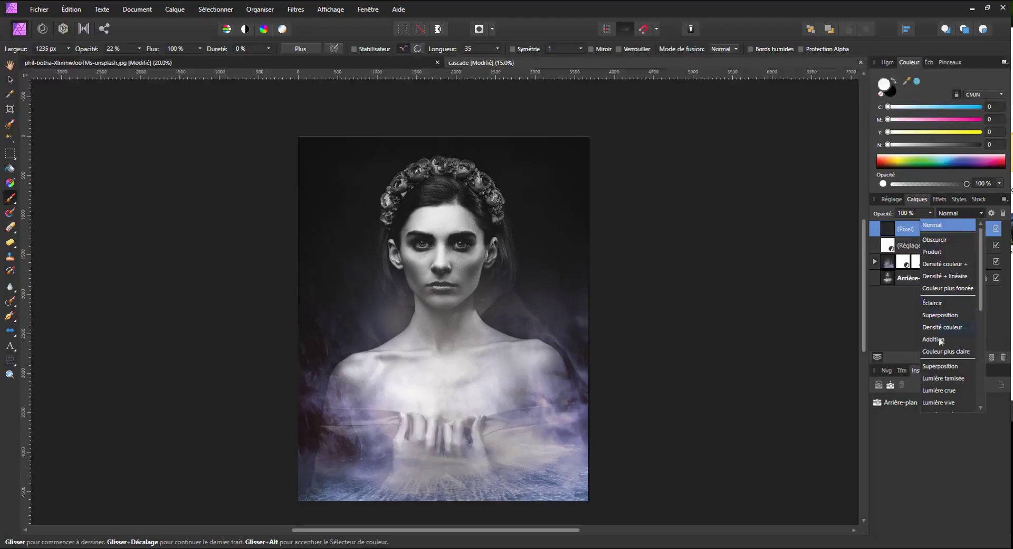
{"action": "left_click", "coordinate": [942, 378]}
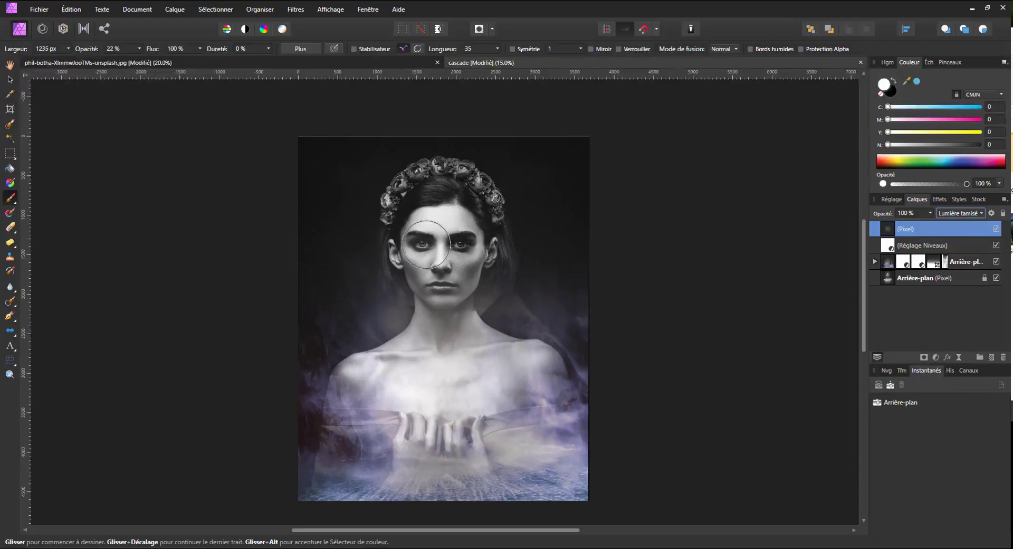
{"action": "left_click_drag", "start_coordinate": [68, 49], "coordinate": [54, 60]}
{"action": "left_click", "coordinate": [139, 49]}
{"action": "left_click_drag", "start_coordinate": [139, 59], "coordinate": [368, 98]}
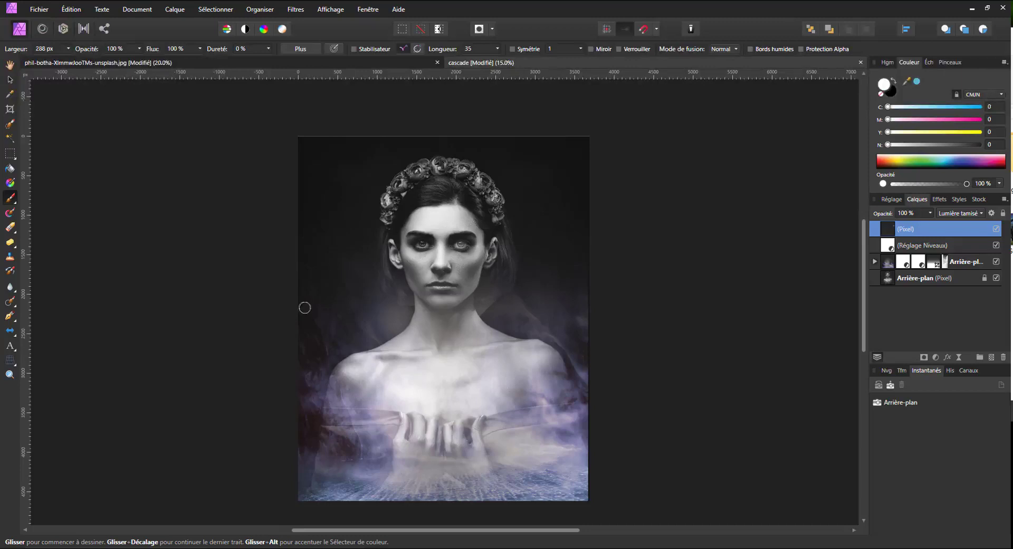
{"action": "left_click", "coordinate": [68, 48]}
{"action": "left_click_drag", "start_coordinate": [67, 60], "coordinate": [54, 60]}
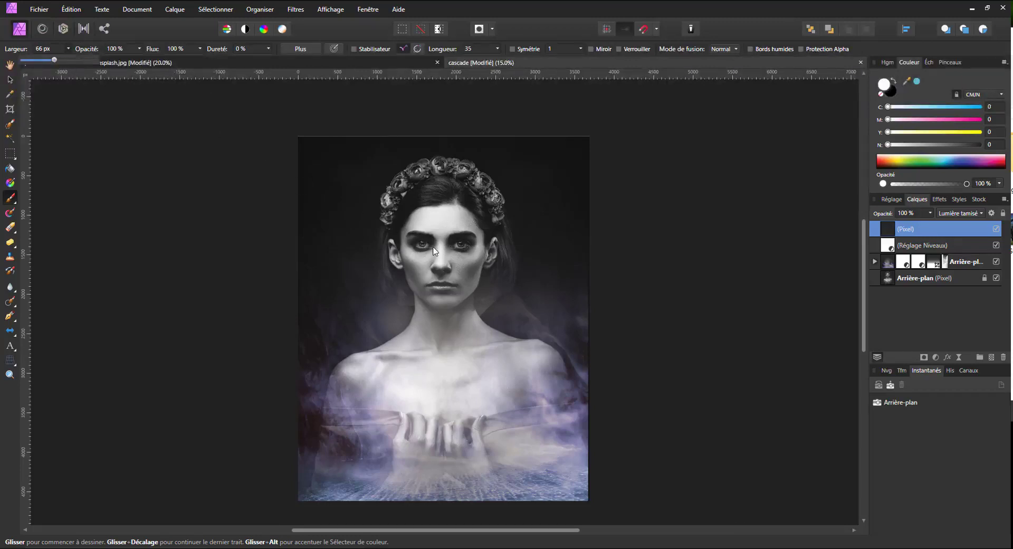
{"action": "left_click", "coordinate": [260, 245]}
Step: Set the new pixel layer's blend mode to Normal and paint a white highlight over the iris of her left eye
{"action": "key", "text": "ctrl+plus"}
{"action": "key", "text": "ctrl+plus"}
{"action": "key", "text": "ctrl+plus"}
{"action": "key", "text": "ctrl+plus"}
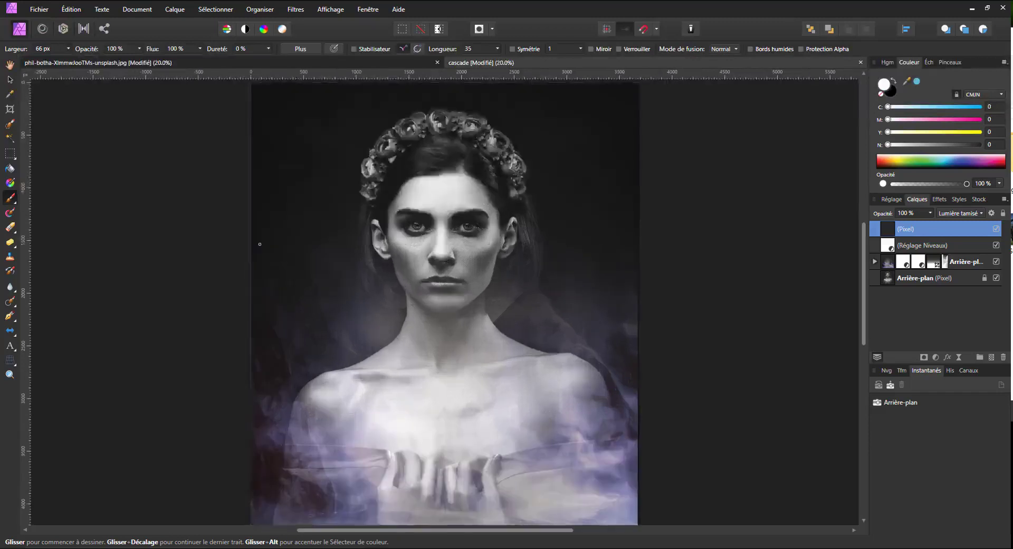
{"action": "left_click", "coordinate": [969, 215]}
{"action": "scroll", "coordinate": [948, 252], "scroll_direction": "up", "scroll_amount": 4}
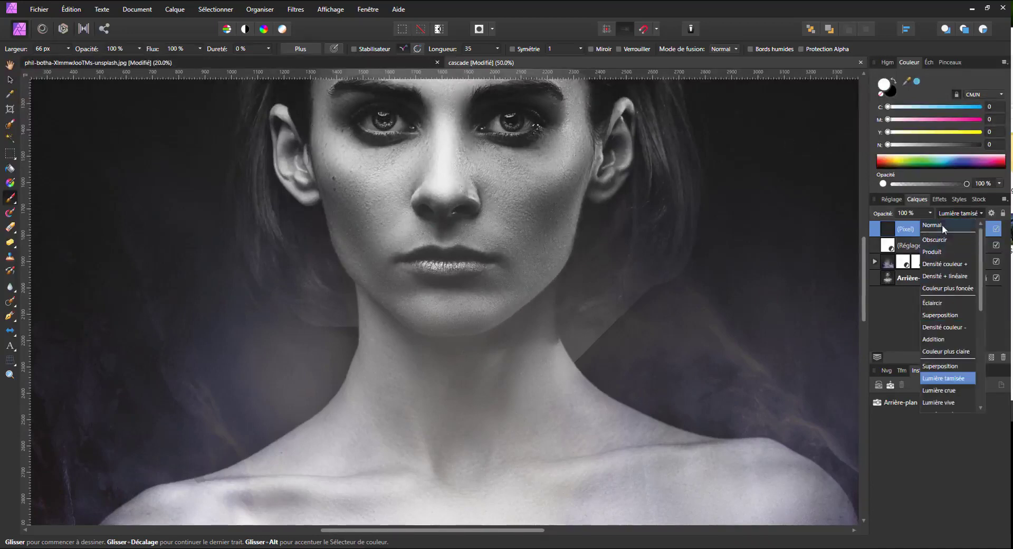
{"action": "left_click", "coordinate": [942, 223]}
{"action": "left_click_drag", "start_coordinate": [488, 122], "coordinate": [511, 120]}
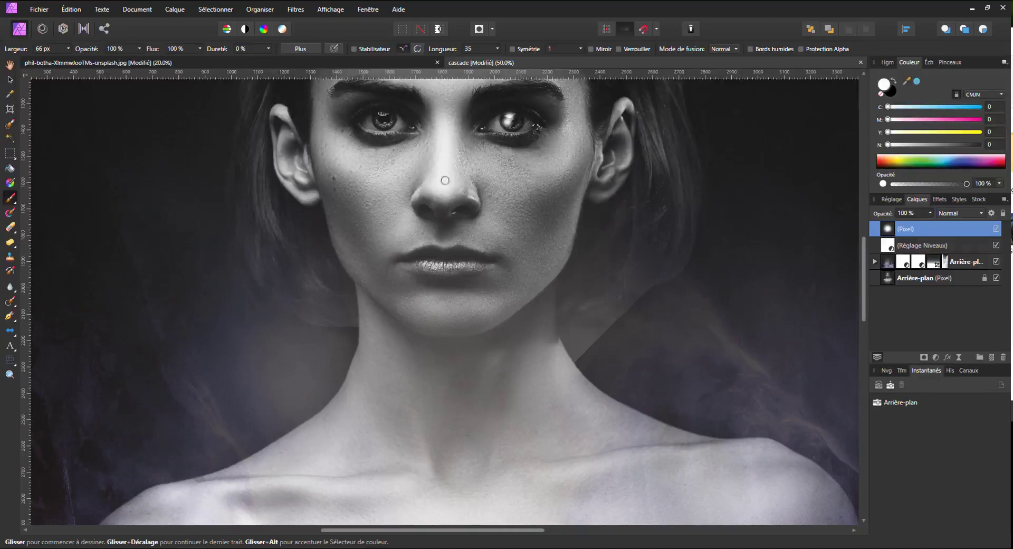
{"action": "left_click", "coordinate": [971, 213]}
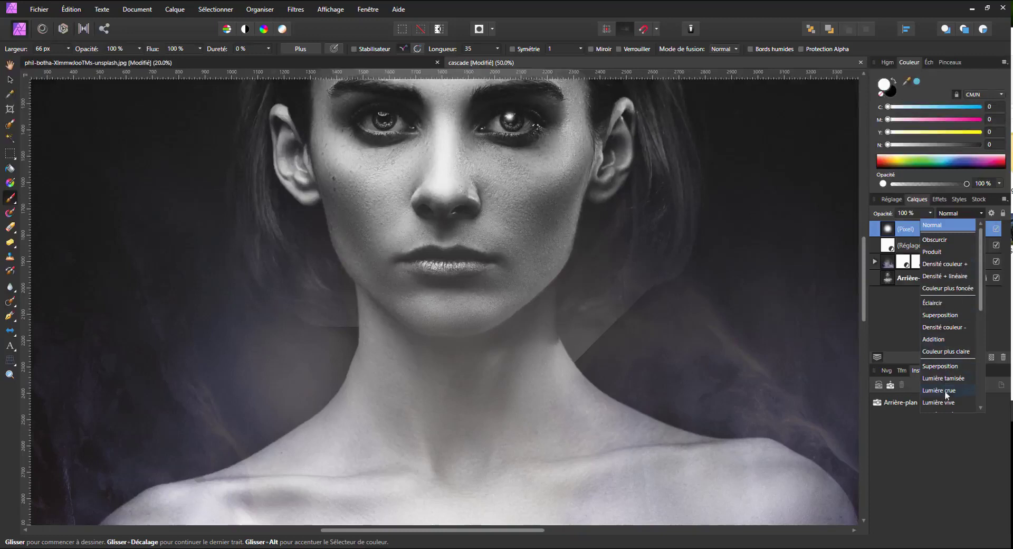
{"action": "scroll", "coordinate": [945, 401], "scroll_direction": "down", "scroll_amount": 3}
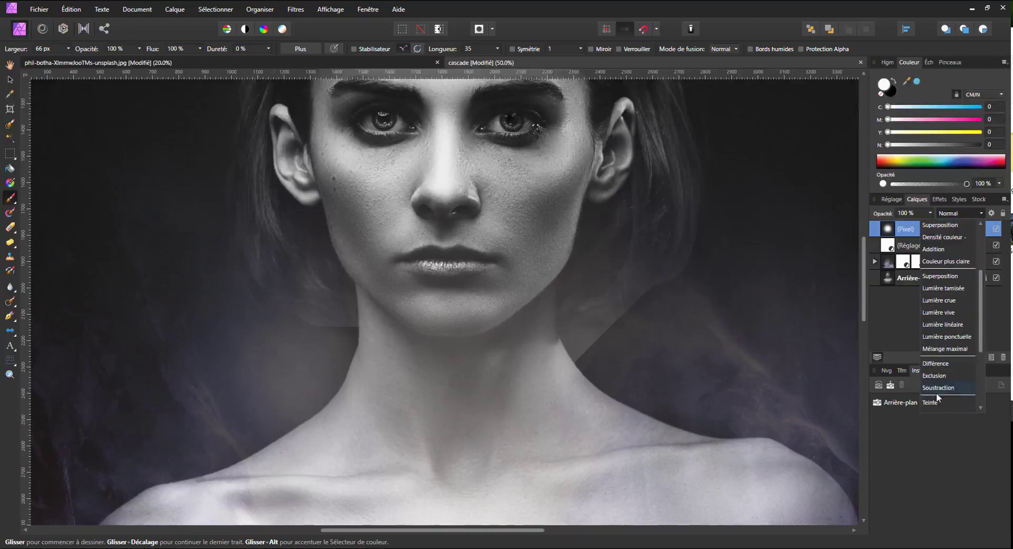
{"action": "scroll", "coordinate": [938, 399], "scroll_direction": "down", "scroll_amount": 3}
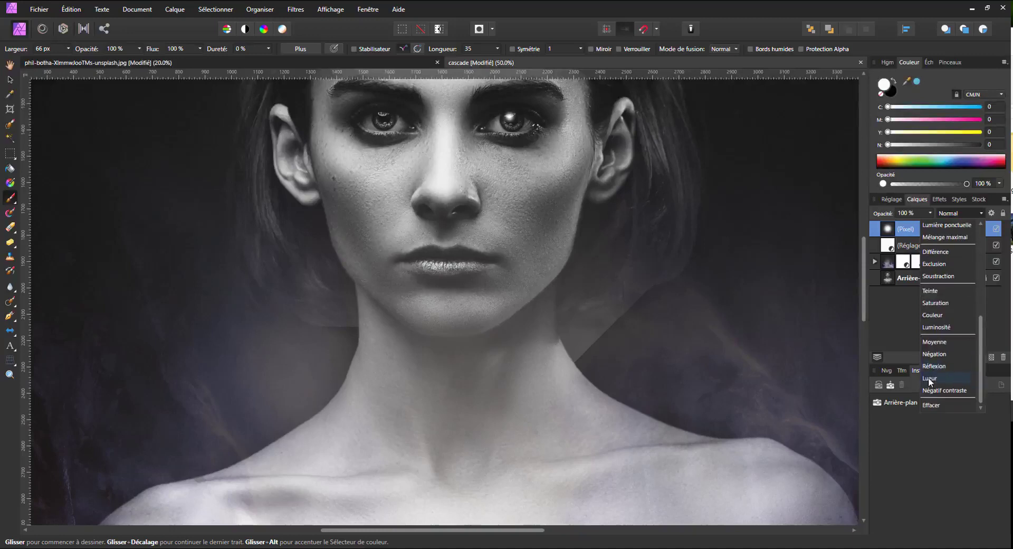
{"action": "scroll", "coordinate": [939, 370], "scroll_direction": "up", "scroll_amount": 6}
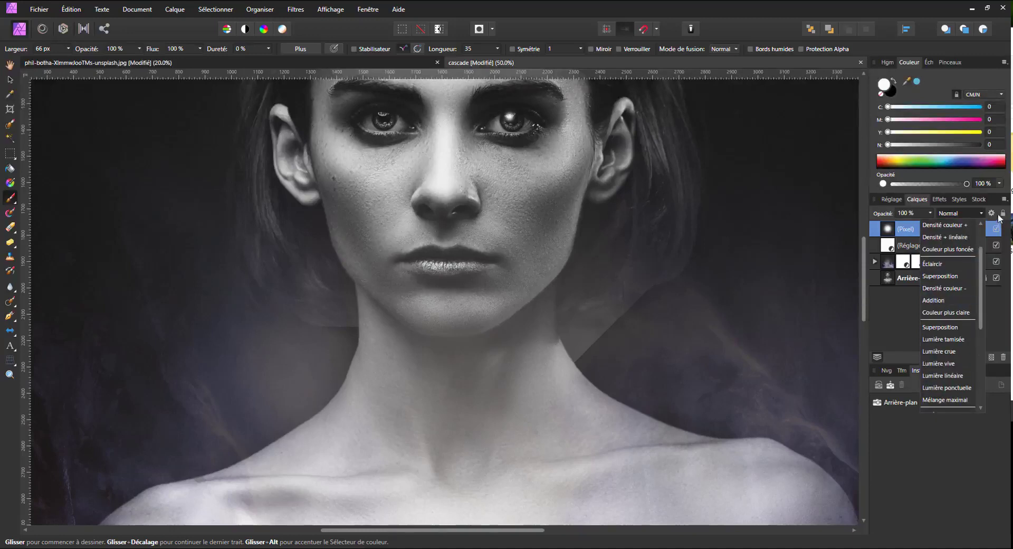
{"action": "left_click", "coordinate": [942, 216]}
Step: Lower the eye highlight layer's opacity to 34 % and compare the full portrait with and without it
{"action": "left_click_drag", "start_coordinate": [929, 212], "coordinate": [883, 227]}
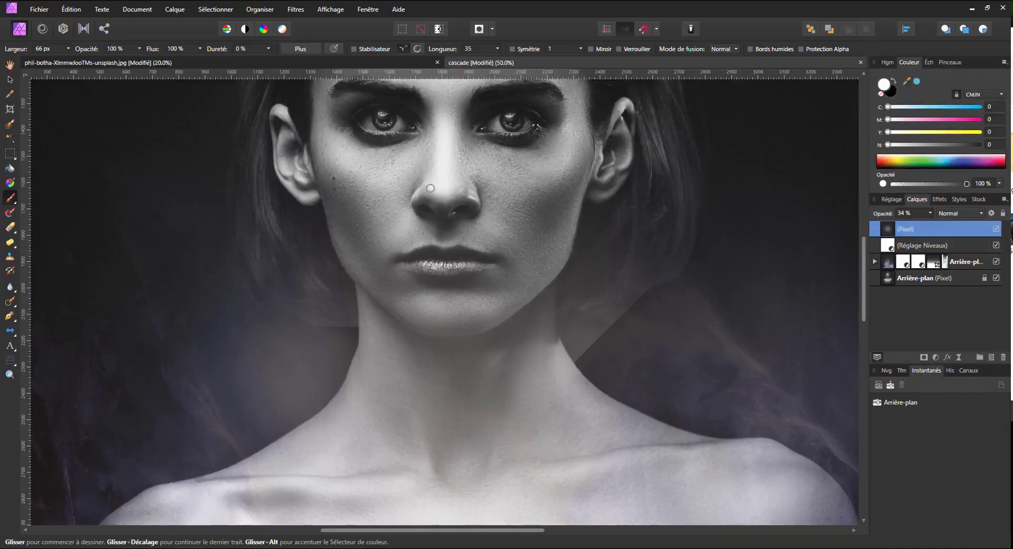
{"action": "scroll", "coordinate": [445, 174], "scroll_direction": "down", "scroll_amount": 1}
{"action": "key", "text": "ctrl+0"}
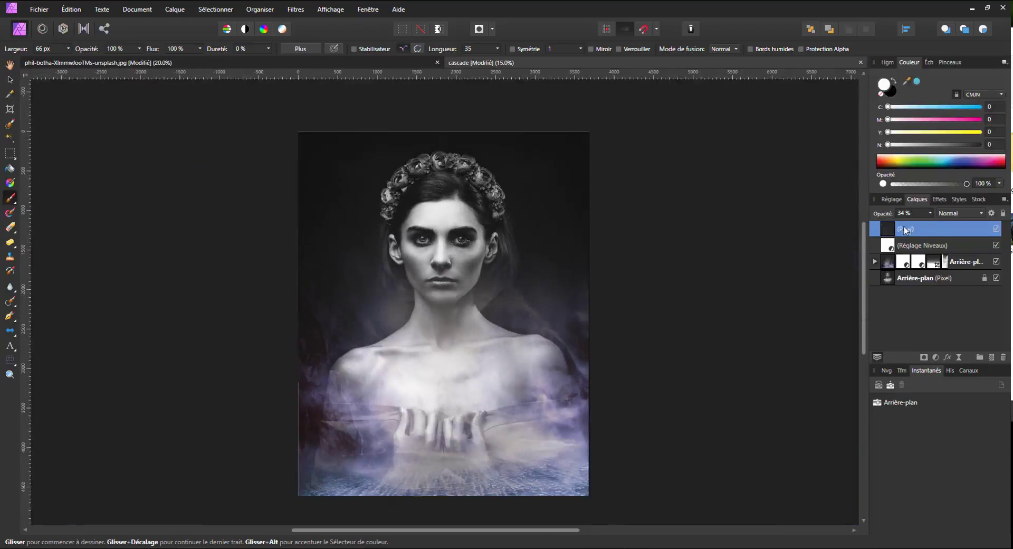
{"action": "left_click", "coordinate": [996, 230]}
{"action": "left_click", "coordinate": [997, 230]}
Step: Add a Brightness/Contrast adjustment above the top Levels layer with 2 % brightness and 10 % contrast, compare its effect and close its settings
{"action": "left_click", "coordinate": [935, 242]}
{"action": "left_click", "coordinate": [936, 357]}
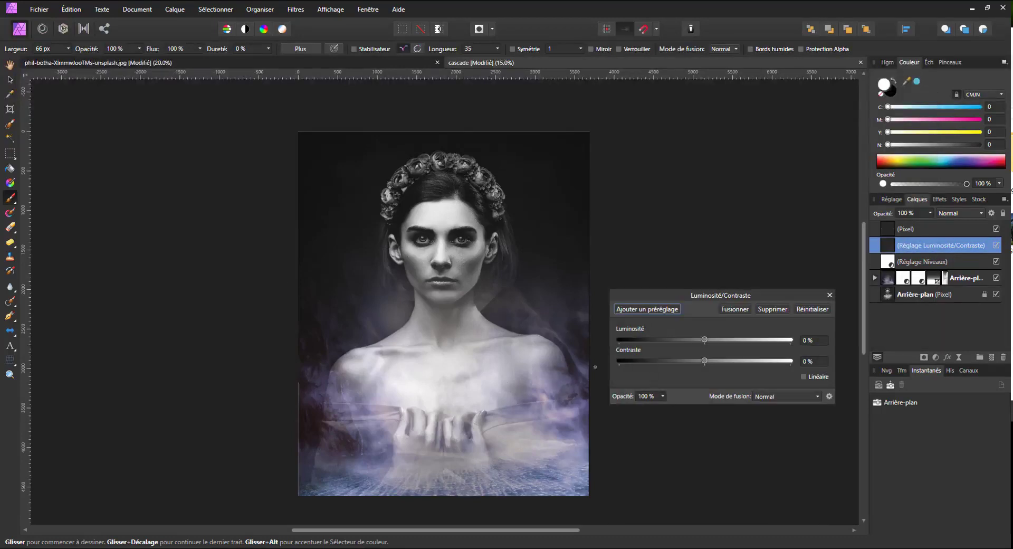
{"action": "mouse_move", "coordinate": [705, 361]}
{"action": "left_mouse_down"}
{"action": "mouse_move", "coordinate": [729, 360]}
{"action": "mouse_move", "coordinate": [717, 360]}
{"action": "mouse_move", "coordinate": [707, 342]}
{"action": "left_mouse_up"}
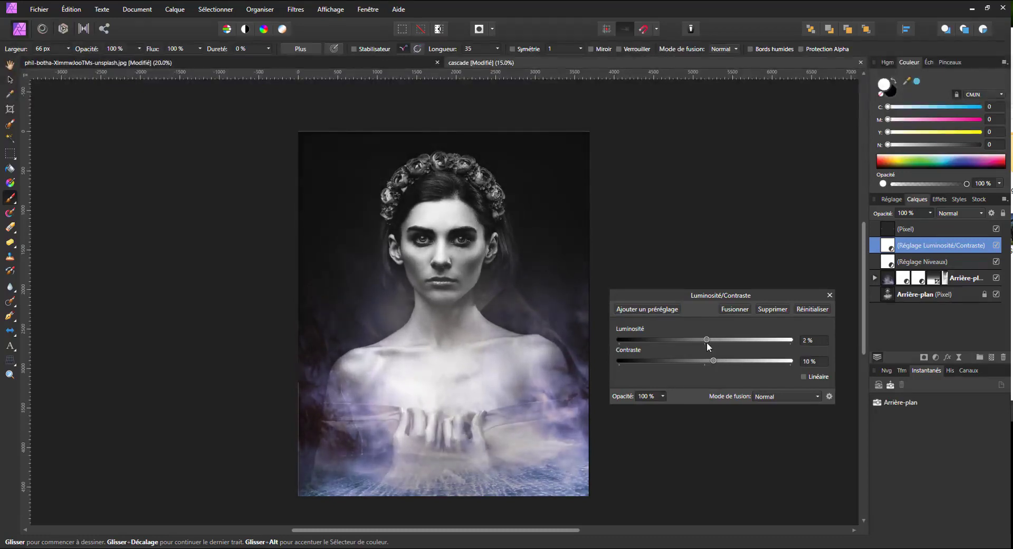
{"action": "left_click", "coordinate": [997, 245]}
{"action": "left_click", "coordinate": [874, 278]}
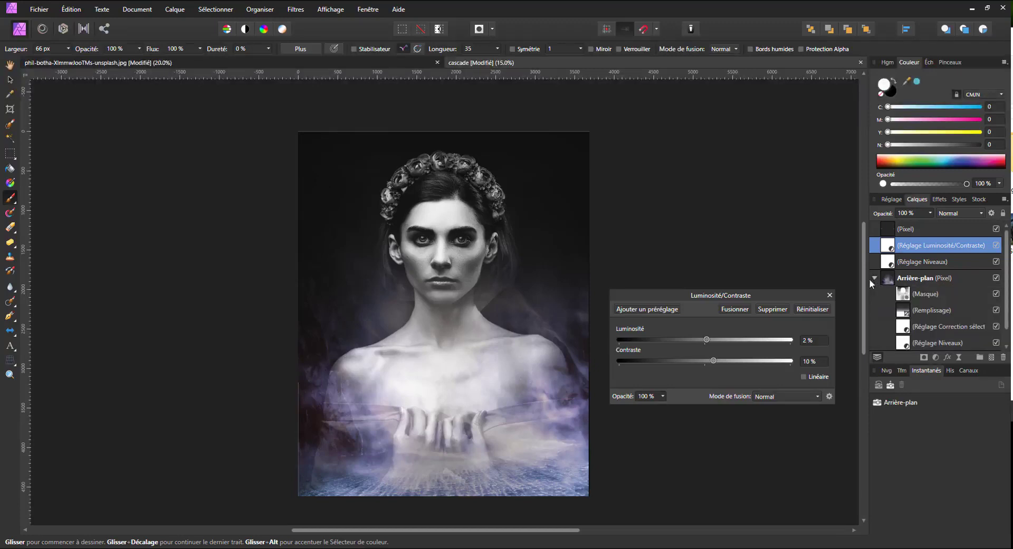
{"action": "left_click", "coordinate": [830, 296]}
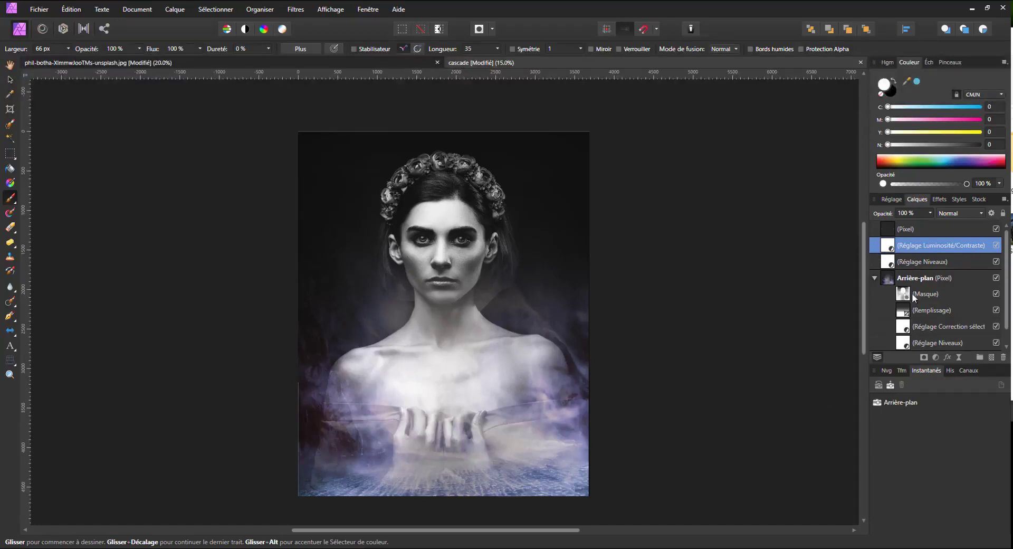
{"action": "left_click", "coordinate": [875, 279]}
{"action": "left_click", "coordinate": [910, 231]}
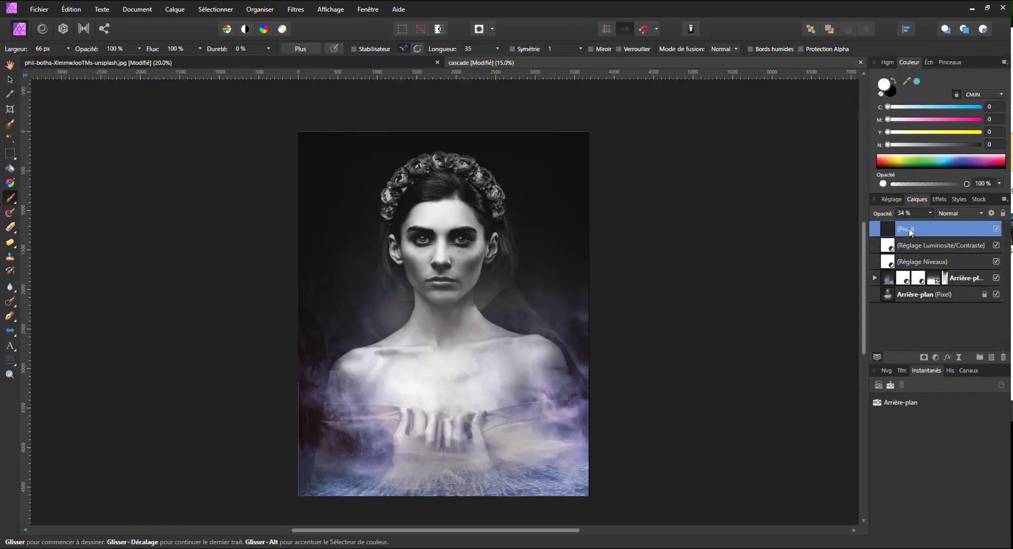
{"action": "left_click", "coordinate": [935, 357]}
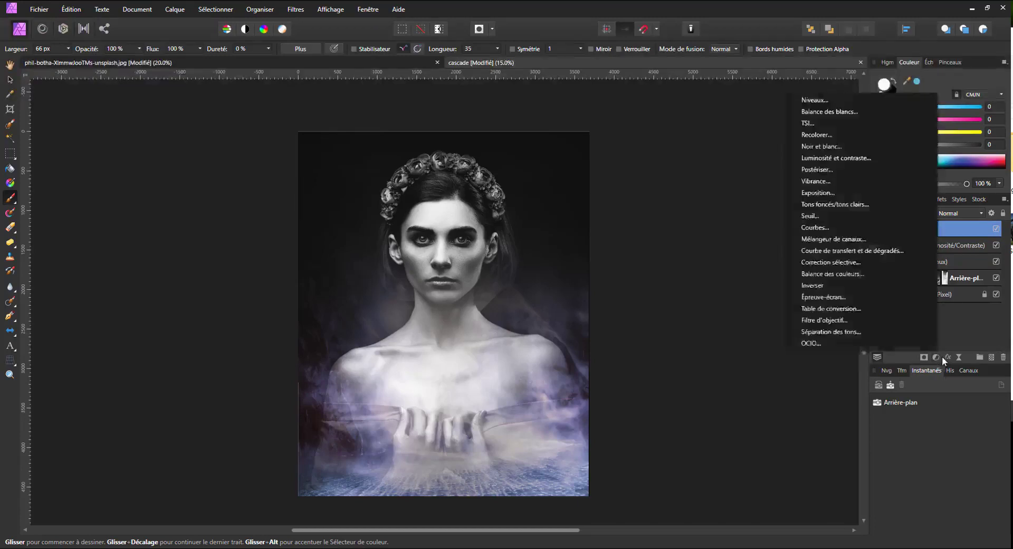
{"action": "left_click", "coordinate": [948, 358]}
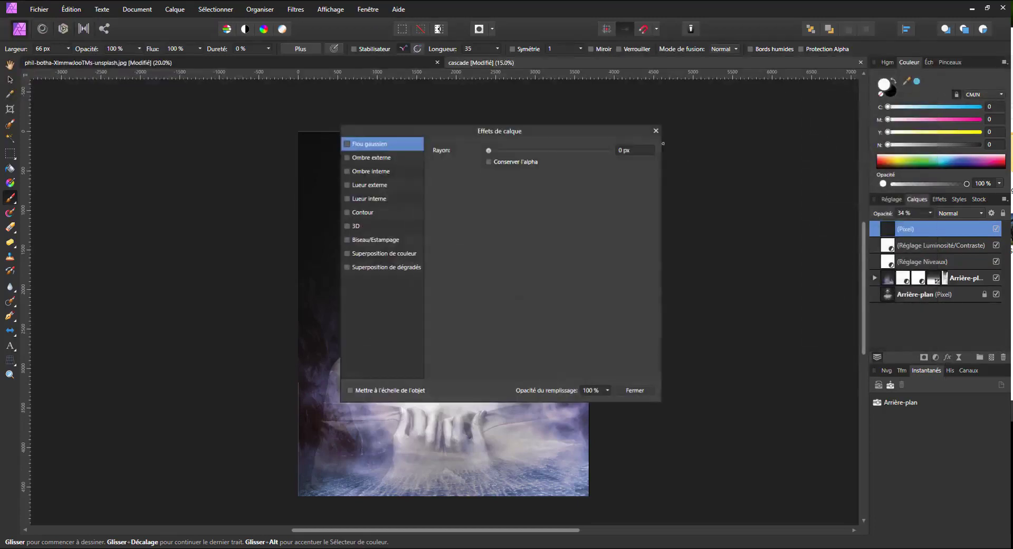
{"action": "left_click", "coordinate": [656, 130]}
{"action": "left_click", "coordinate": [948, 358]}
{"action": "left_click", "coordinate": [656, 131]}
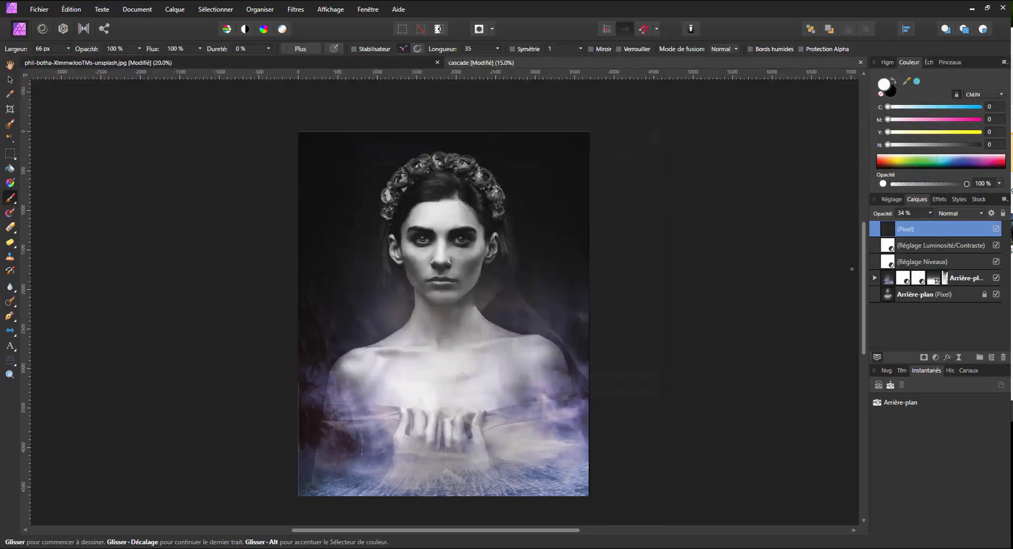
{"action": "left_click", "coordinate": [958, 357]}
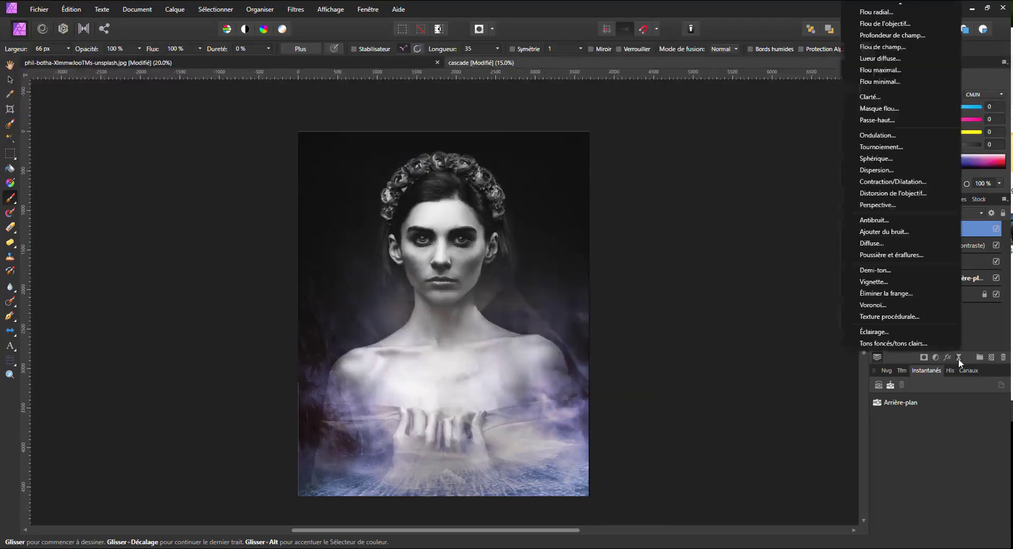
{"action": "left_click", "coordinate": [865, 100]}
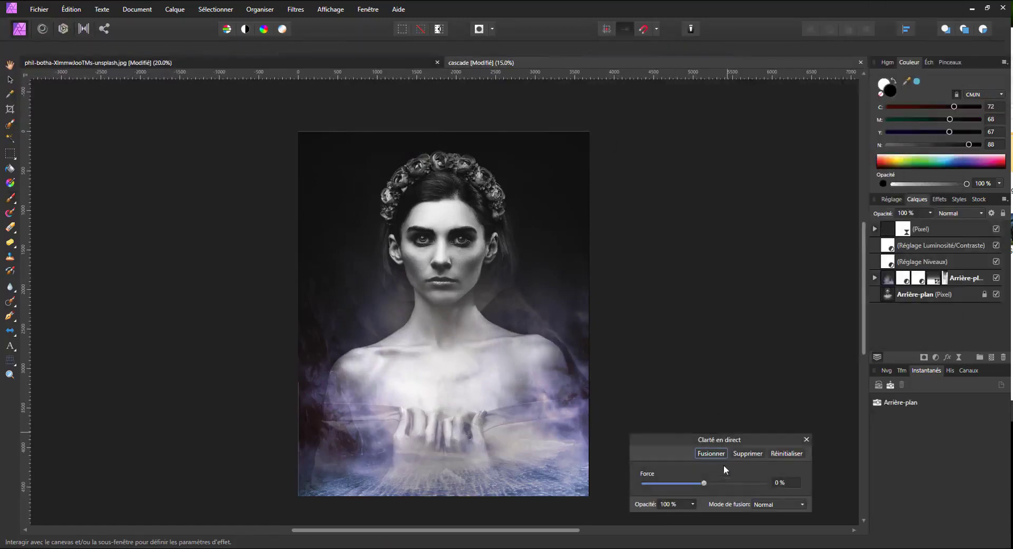
{"action": "key", "text": "ctrl+z"}
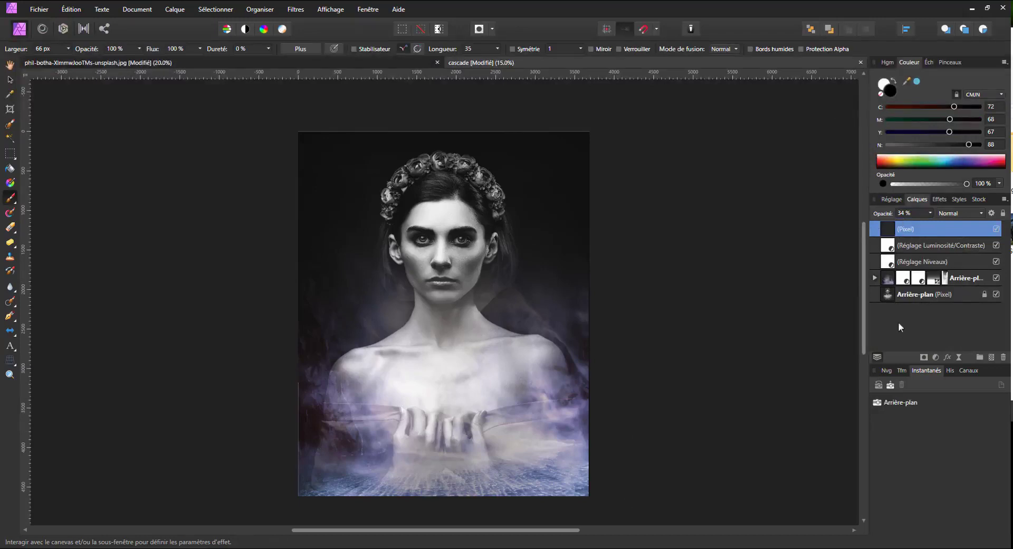
Step: Group all the layers, from the portrait background up to the eye highlight layer
{"action": "left_click", "coordinate": [894, 296]}
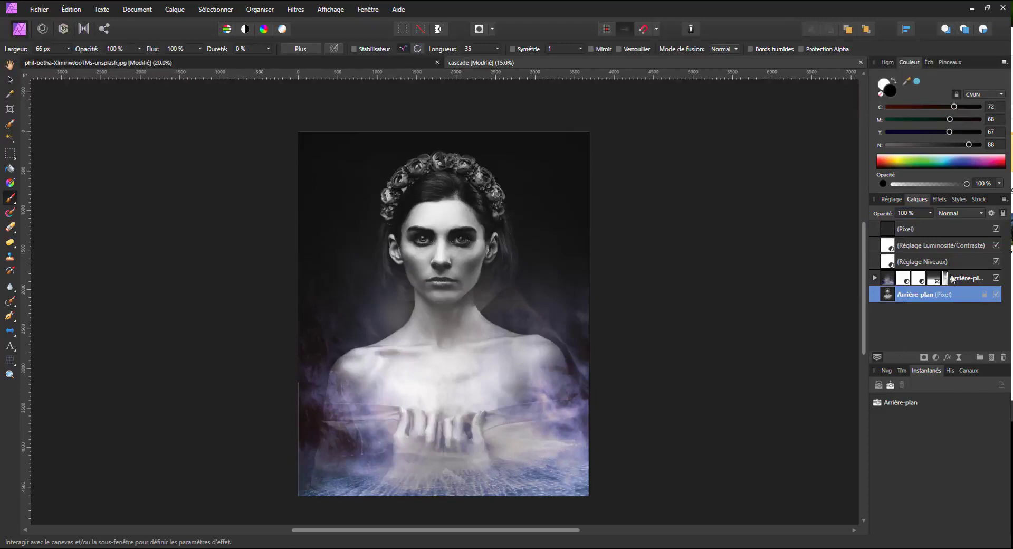
{"action": "left_click", "coordinate": [932, 228], "text": "shift"}
{"action": "key", "text": "ctrl+g"}
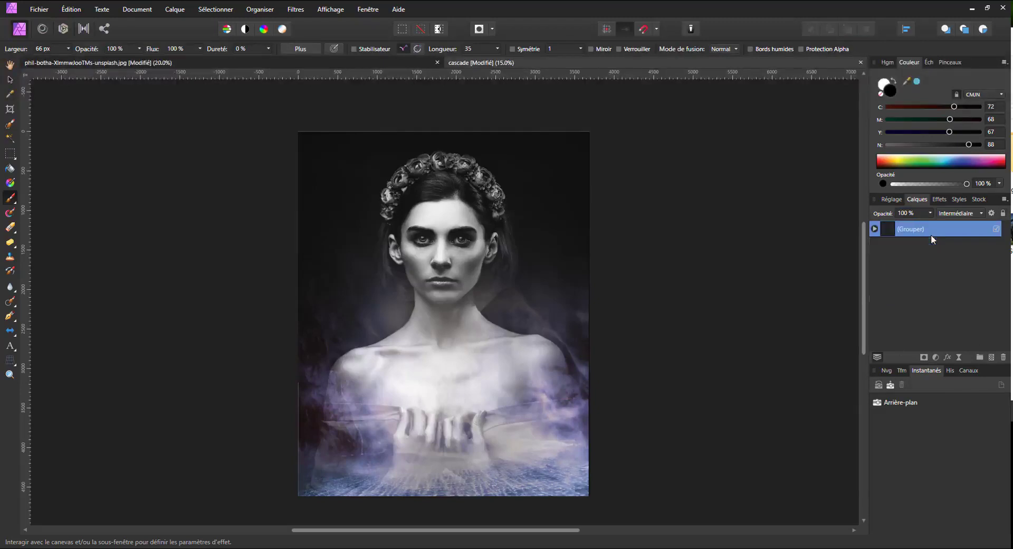
Step: Apply a live Clarity filter to the group at 56 % strength and compare the image with and without it
{"action": "left_click", "coordinate": [959, 356]}
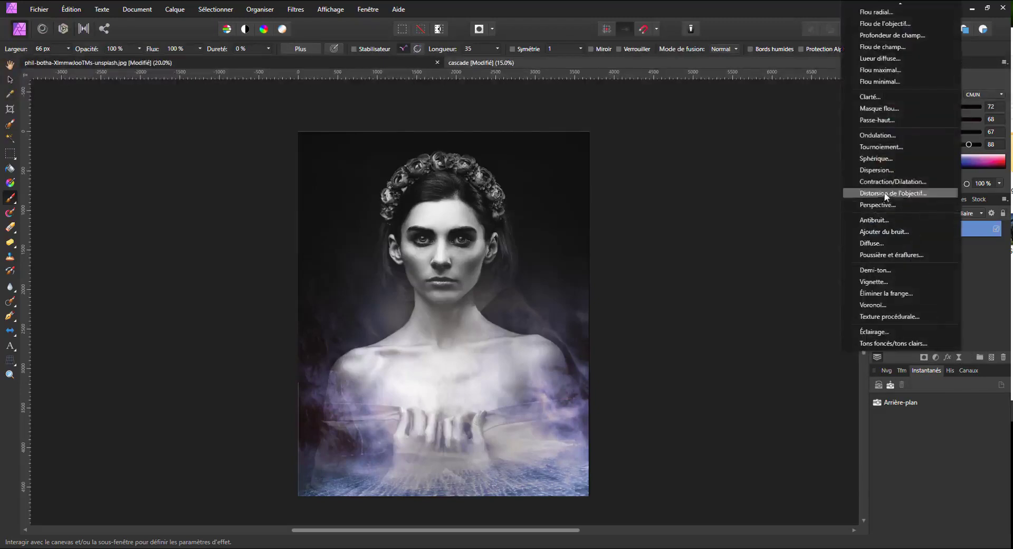
{"action": "left_click", "coordinate": [882, 97]}
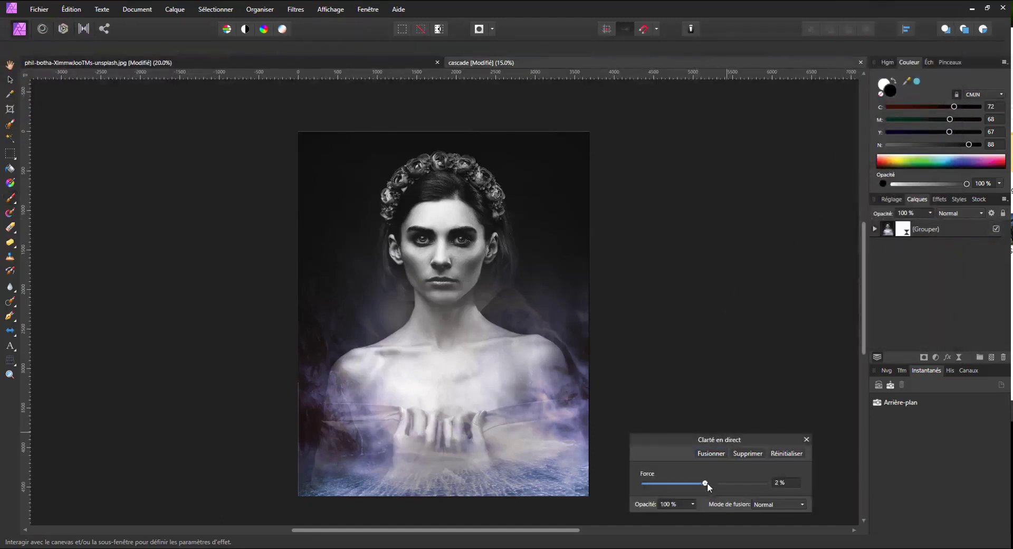
{"action": "left_click_drag", "start_coordinate": [704, 480], "coordinate": [733, 492]}
{"action": "left_click", "coordinate": [874, 229]}
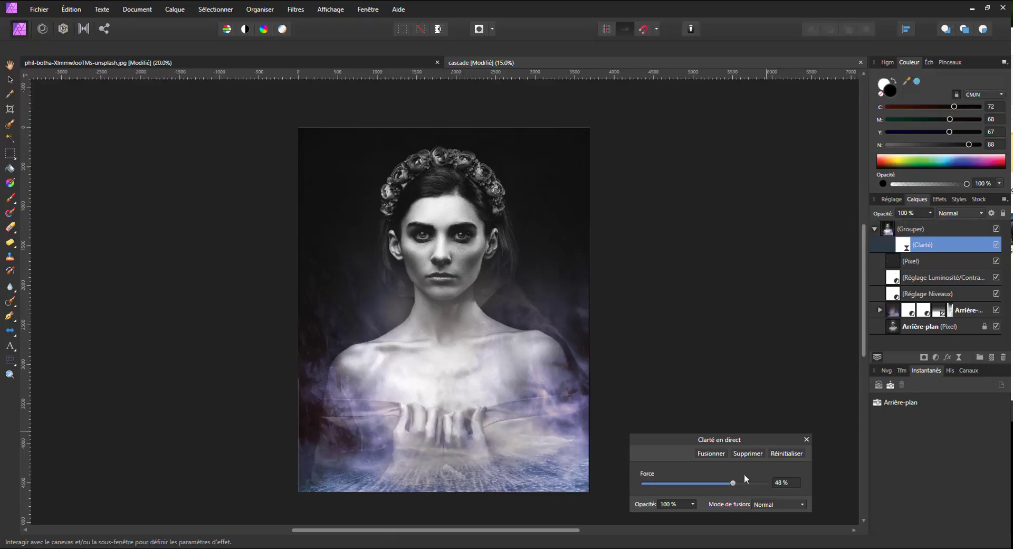
{"action": "left_click_drag", "start_coordinate": [733, 482], "coordinate": [569, 484]}
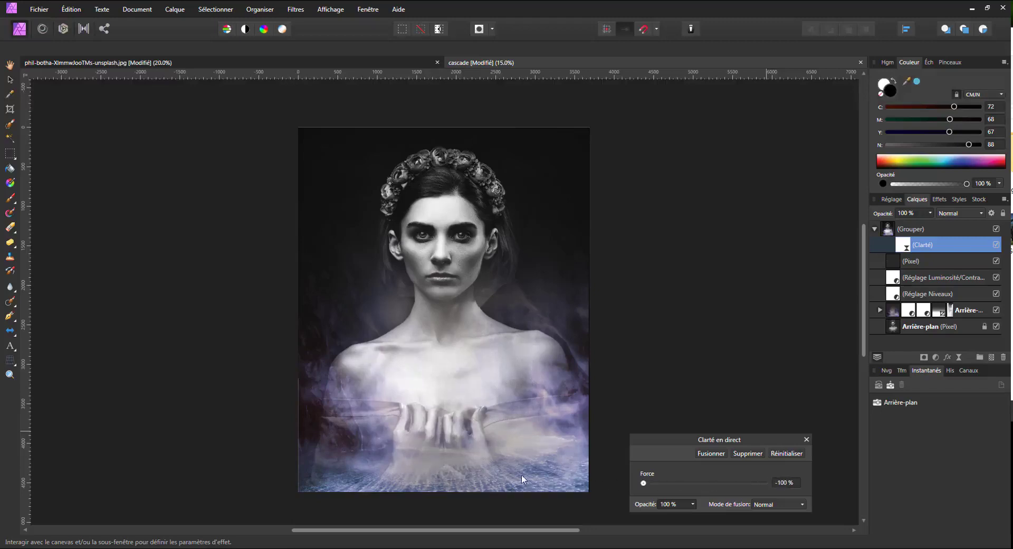
{"action": "left_click", "coordinate": [997, 245]}
{"action": "left_click", "coordinate": [717, 483]}
{"action": "left_click", "coordinate": [997, 245]}
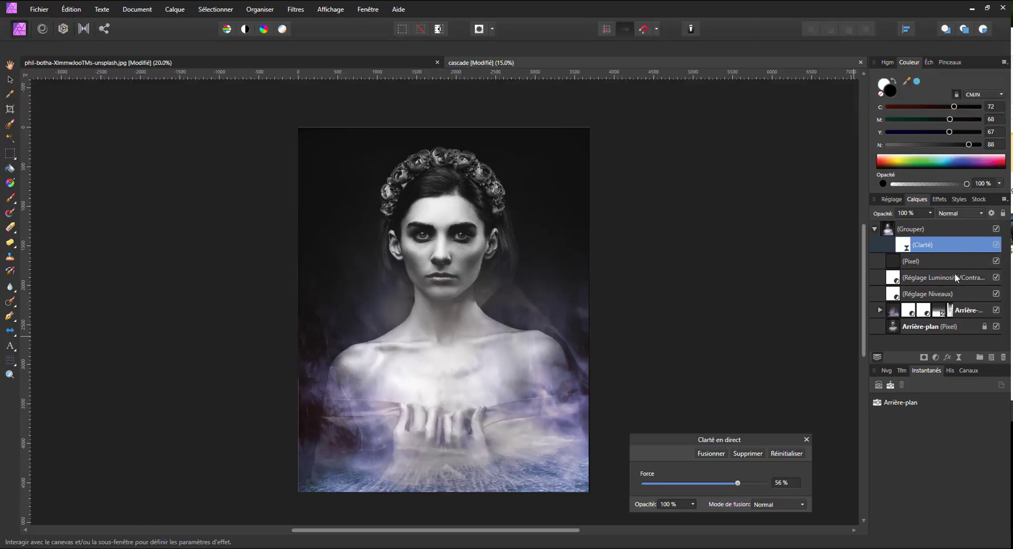
{"action": "key", "text": "ctrl+s"}
Step: Select the waterfall layer's mask inside the group and set the brush to 331 px width and 37 % opacity
{"action": "left_click", "coordinate": [880, 311]}
{"action": "left_click", "coordinate": [997, 326]}
{"action": "left_click", "coordinate": [996, 326]}
{"action": "left_click", "coordinate": [906, 329]}
{"action": "key", "text": "b"}
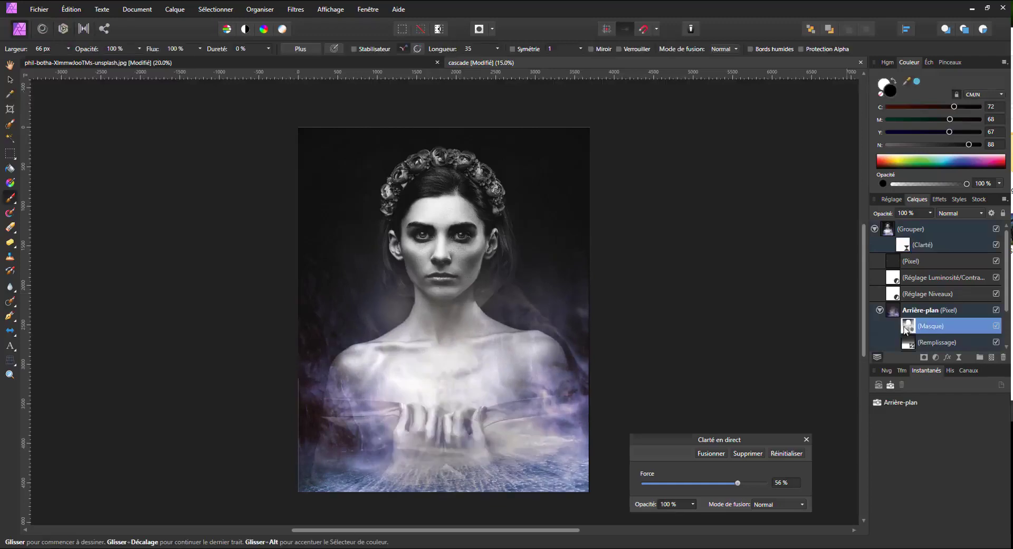
{"action": "left_click", "coordinate": [140, 48]}
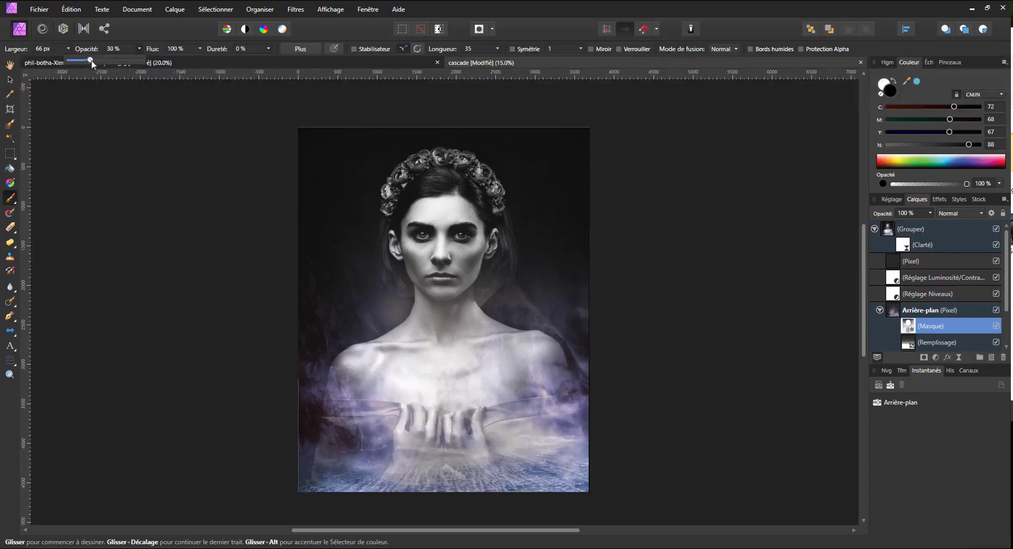
{"action": "left_click", "coordinate": [68, 48]}
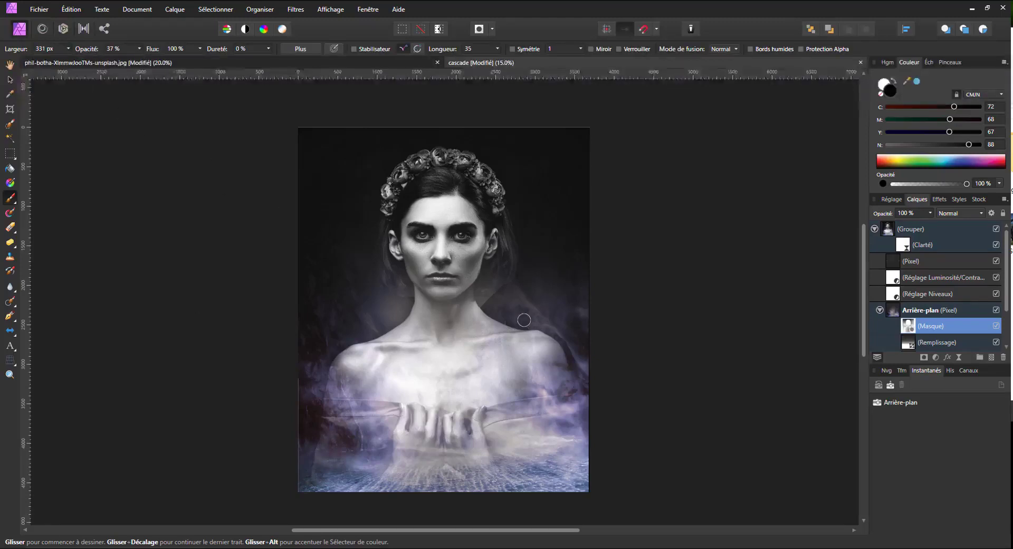
Step: Paint white on the waterfall mask along the hard edges beside the neck and hair to blend them into the mist
{"action": "scroll", "coordinate": [448, 316], "scroll_direction": "up", "scroll_amount": 5, "text": "ctrl"}
{"action": "mouse_move", "coordinate": [629, 281]}
{"action": "left_mouse_down"}
{"action": "mouse_move", "coordinate": [604, 309]}
{"action": "mouse_move", "coordinate": [638, 271]}
{"action": "mouse_move", "coordinate": [602, 322]}
{"action": "mouse_move", "coordinate": [636, 319]}
{"action": "left_mouse_up"}
{"action": "key", "text": "ctrl+z"}
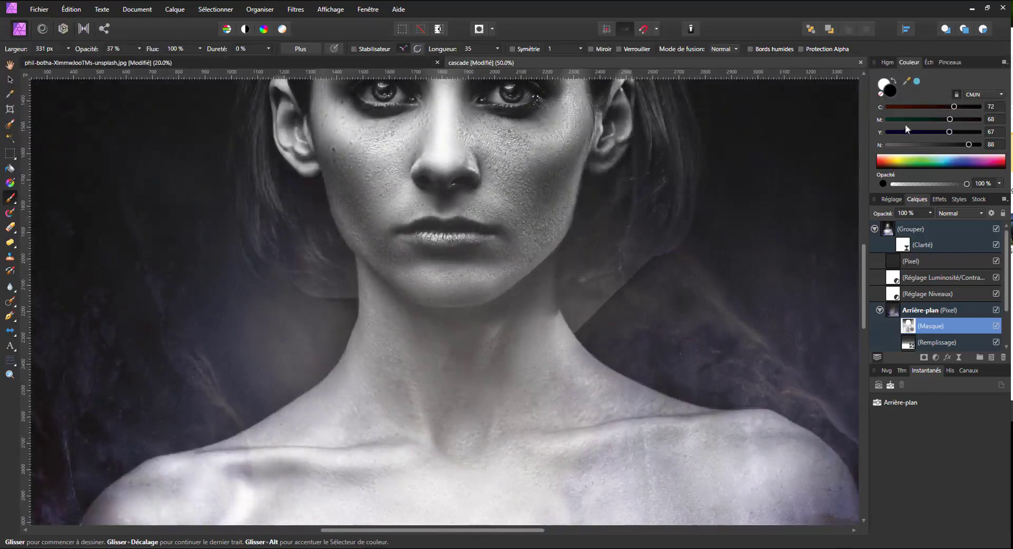
{"action": "left_click", "coordinate": [896, 86]}
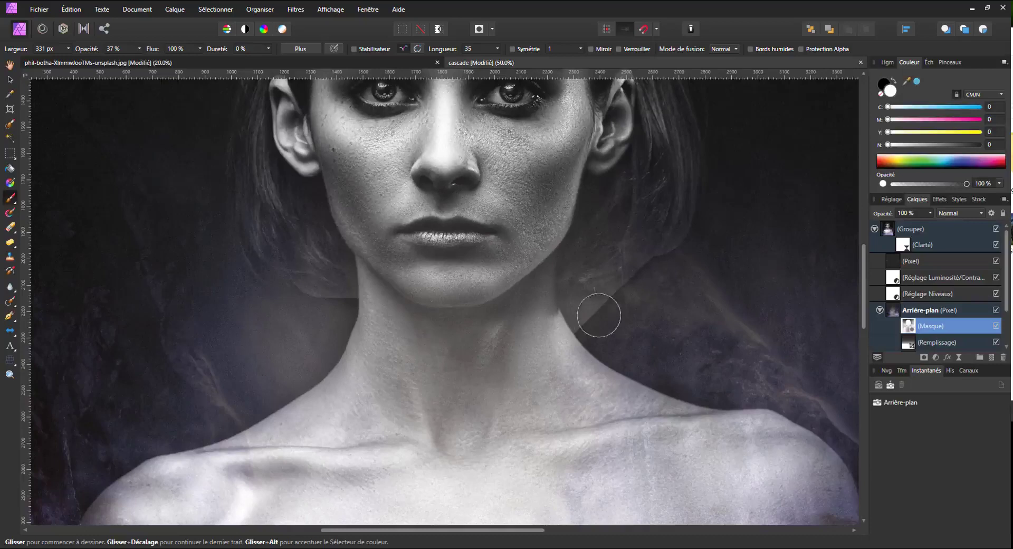
{"action": "mouse_move", "coordinate": [605, 296]}
{"action": "left_mouse_down"}
{"action": "mouse_move", "coordinate": [642, 267]}
{"action": "mouse_move", "coordinate": [627, 264]}
{"action": "mouse_move", "coordinate": [627, 287]}
{"action": "mouse_move", "coordinate": [591, 330]}
{"action": "mouse_move", "coordinate": [582, 317]}
{"action": "mouse_move", "coordinate": [633, 253]}
{"action": "mouse_move", "coordinate": [663, 240]}
{"action": "mouse_move", "coordinate": [649, 240]}
{"action": "mouse_move", "coordinate": [675, 163]}
{"action": "left_mouse_up"}
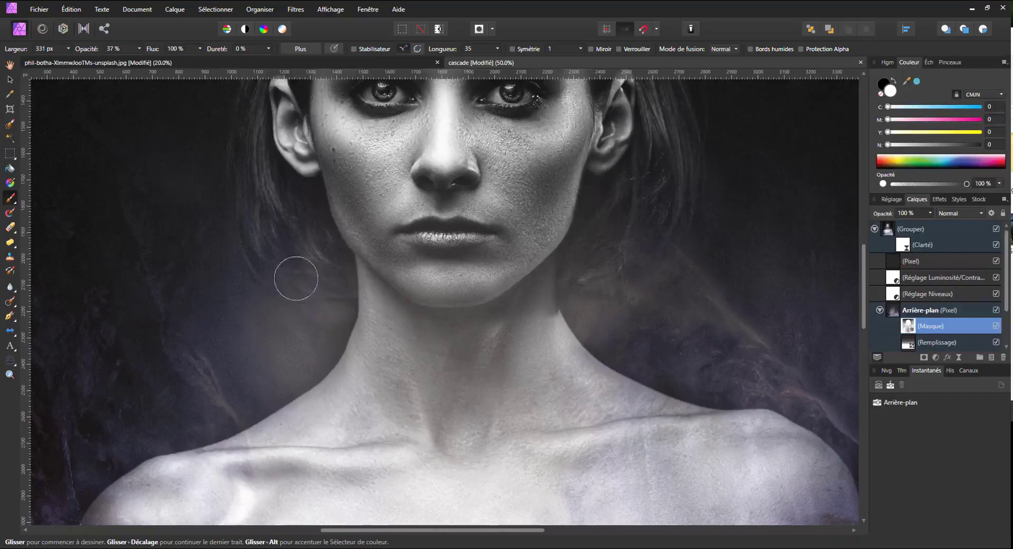
Step: Examine the blending around the shoulders, hands, water and face up close, and view the whole portrait
{"action": "mouse_move", "coordinate": [472, 174]}
{"action": "left_mouse_down"}
{"action": "mouse_move", "coordinate": [405, 289]}
{"action": "mouse_move", "coordinate": [495, 417]}
{"action": "mouse_move", "coordinate": [563, 462]}
{"action": "left_mouse_up"}
{"action": "mouse_move", "coordinate": [531, 317]}
{"action": "left_mouse_down"}
{"action": "mouse_move", "coordinate": [522, 330]}
{"action": "mouse_move", "coordinate": [401, 296]}
{"action": "mouse_move", "coordinate": [406, 118]}
{"action": "left_mouse_up"}
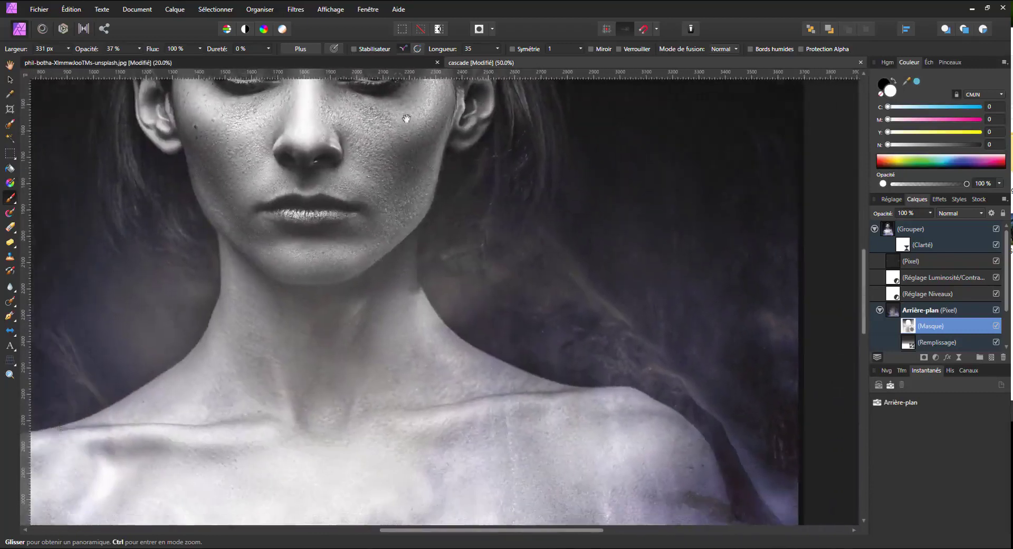
{"action": "left_click_drag", "start_coordinate": [465, 287], "coordinate": [394, 285]}
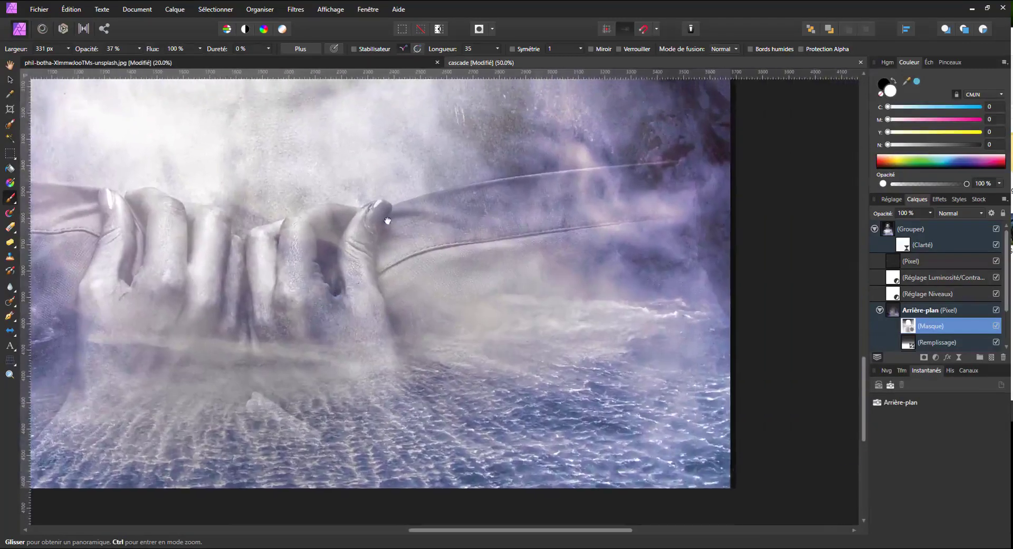
{"action": "left_click_drag", "start_coordinate": [389, 220], "coordinate": [390, 350]}
{"action": "left_click_drag", "start_coordinate": [333, 270], "coordinate": [493, 314]}
{"action": "left_click_drag", "start_coordinate": [255, 274], "coordinate": [487, 213]}
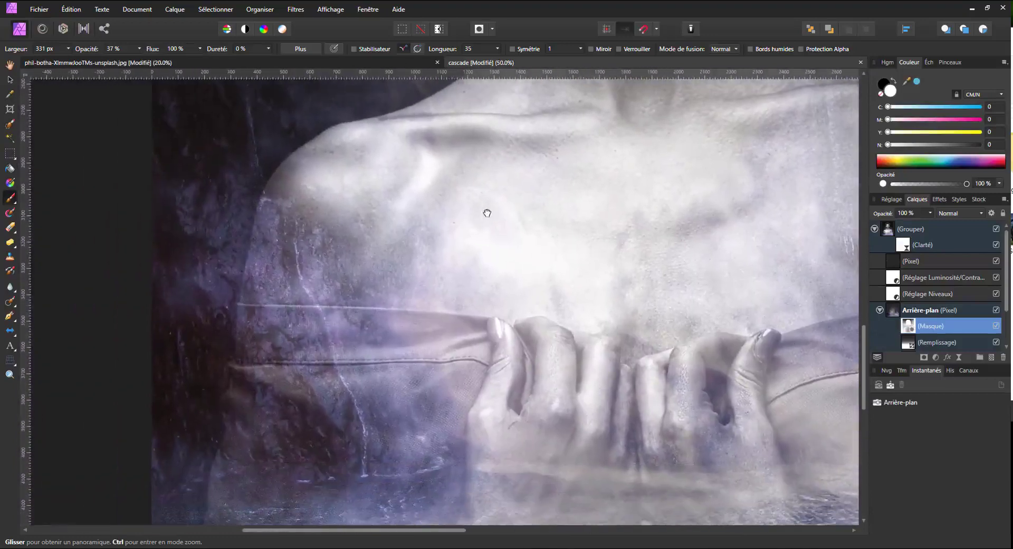
{"action": "left_click_drag", "start_coordinate": [353, 259], "coordinate": [417, 224]}
{"action": "left_click_drag", "start_coordinate": [401, 149], "coordinate": [299, 404]}
{"action": "left_click_drag", "start_coordinate": [379, 307], "coordinate": [290, 320]}
{"action": "left_click_drag", "start_coordinate": [527, 313], "coordinate": [405, 376]}
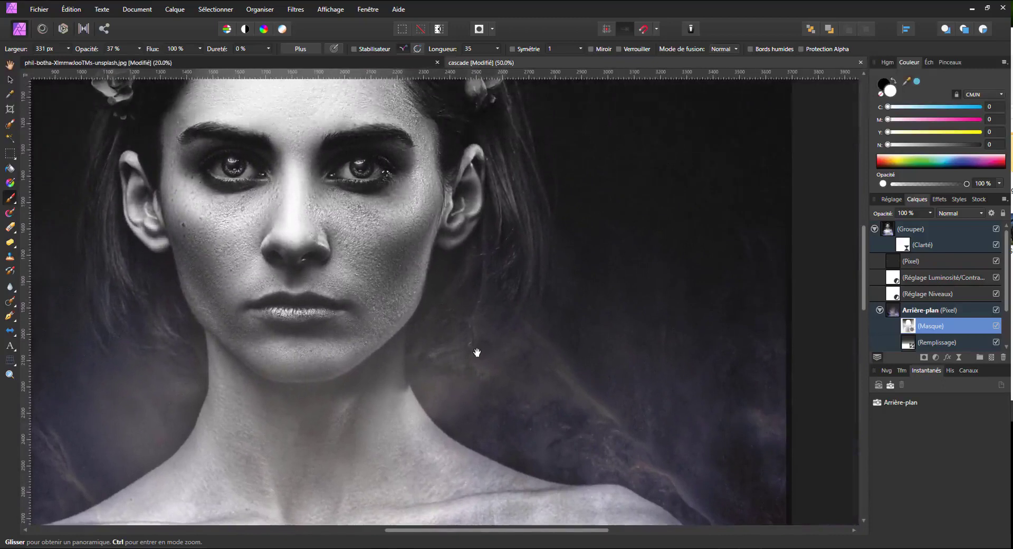
{"action": "scroll", "coordinate": [478, 353], "scroll_direction": "down", "scroll_amount": 4}
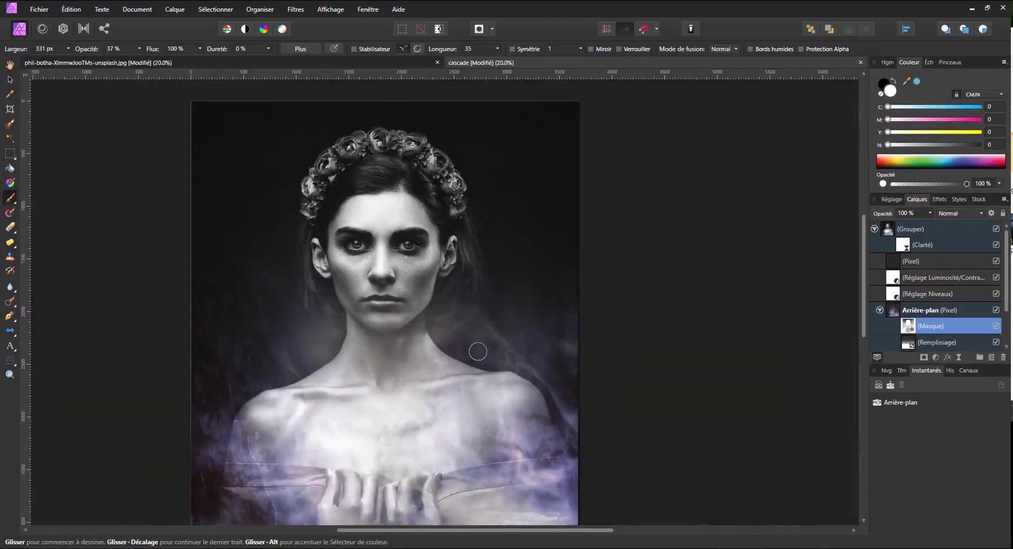
{"action": "scroll", "coordinate": [478, 351], "scroll_direction": "down", "scroll_amount": 1}
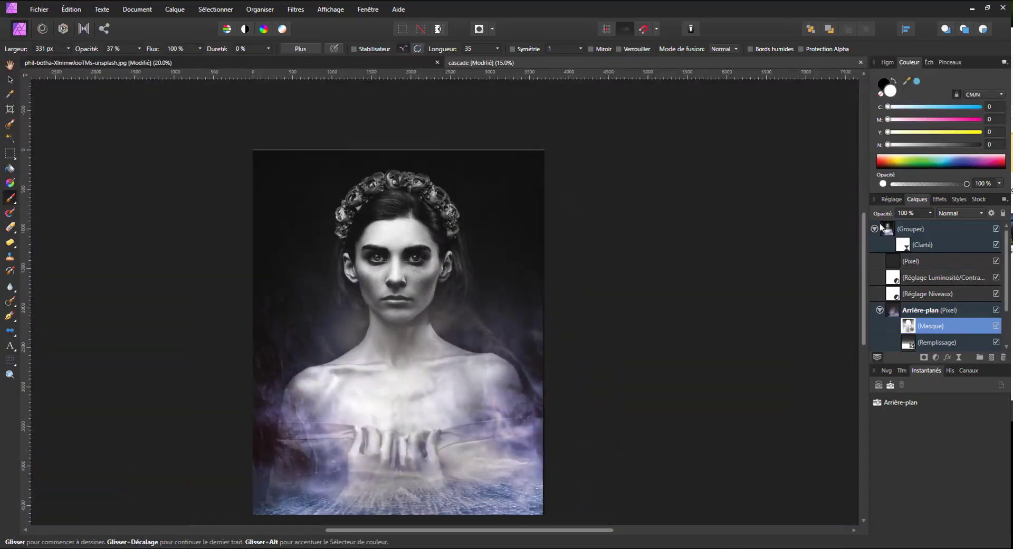
Step: Collapse the layer group and save the cascade document
{"action": "left_click", "coordinate": [875, 230]}
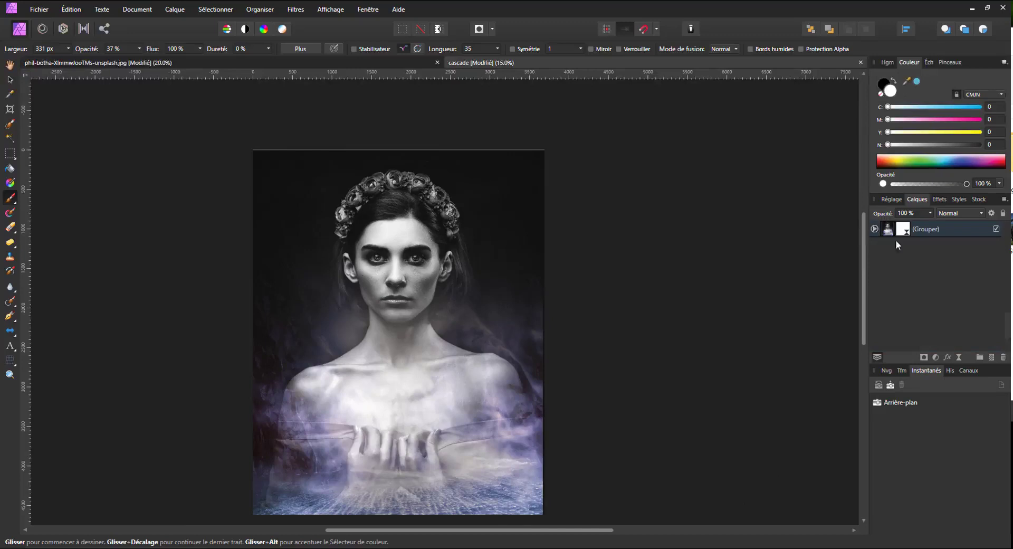
{"action": "scroll", "coordinate": [543, 240], "scroll_direction": "down", "scroll_amount": 3}
{"action": "scroll", "coordinate": [542, 239], "scroll_direction": "up", "scroll_amount": 2}
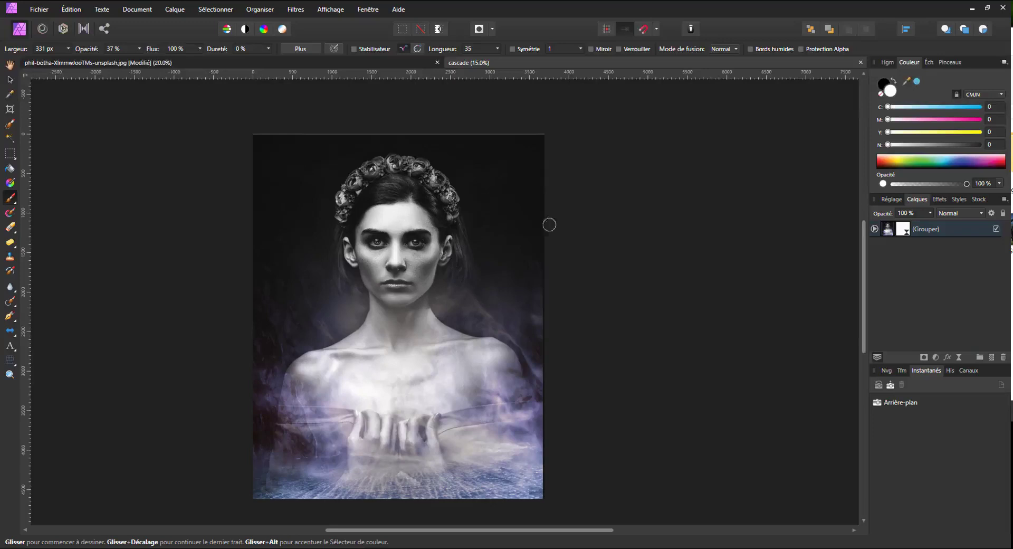
Step: Close the phil-botha-XImmwJooTMs-unsplash.jpg document without saving its changes and return to the Brush tool in the cascade document
{"action": "left_click", "coordinate": [437, 62]}
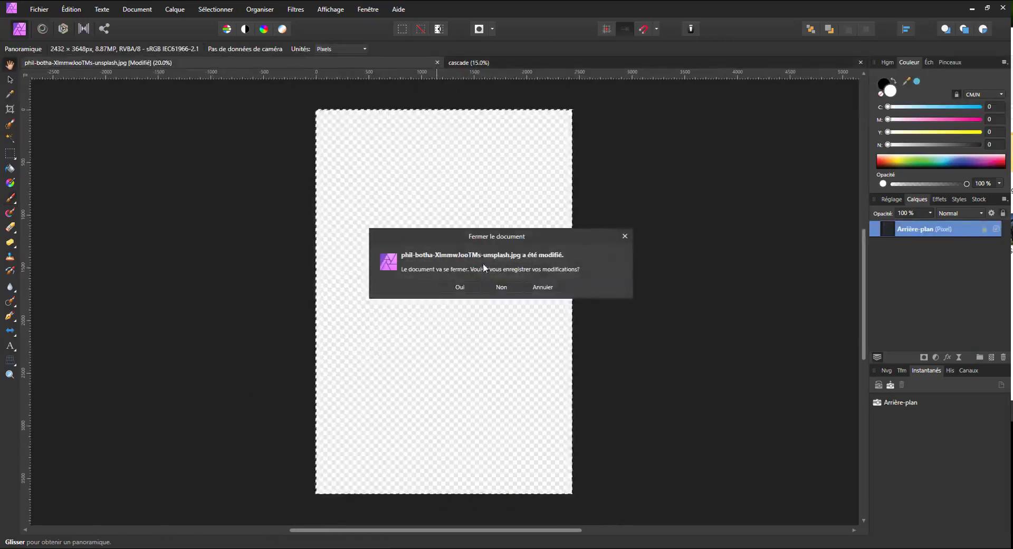
{"action": "left_click", "coordinate": [499, 287]}
{"action": "key", "text": "b"}
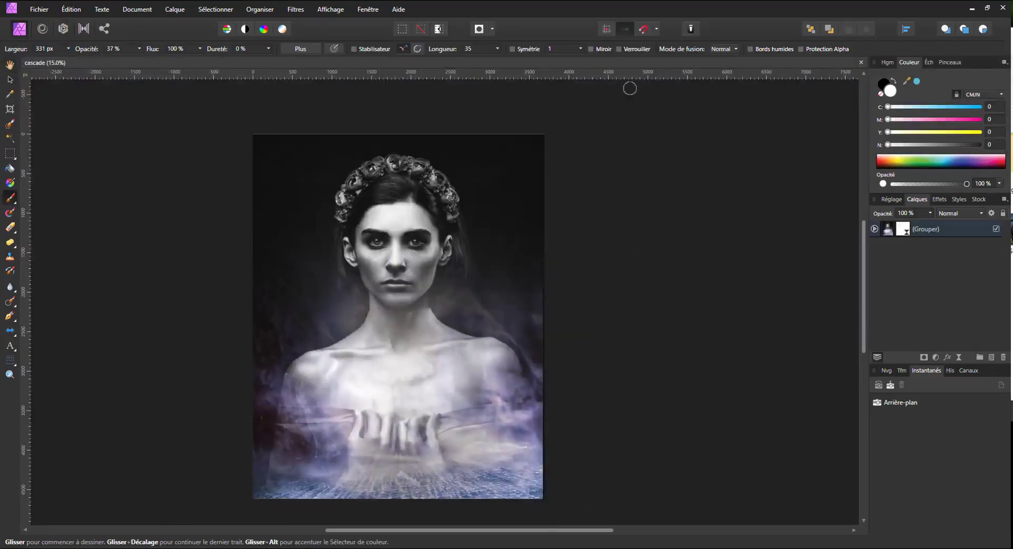